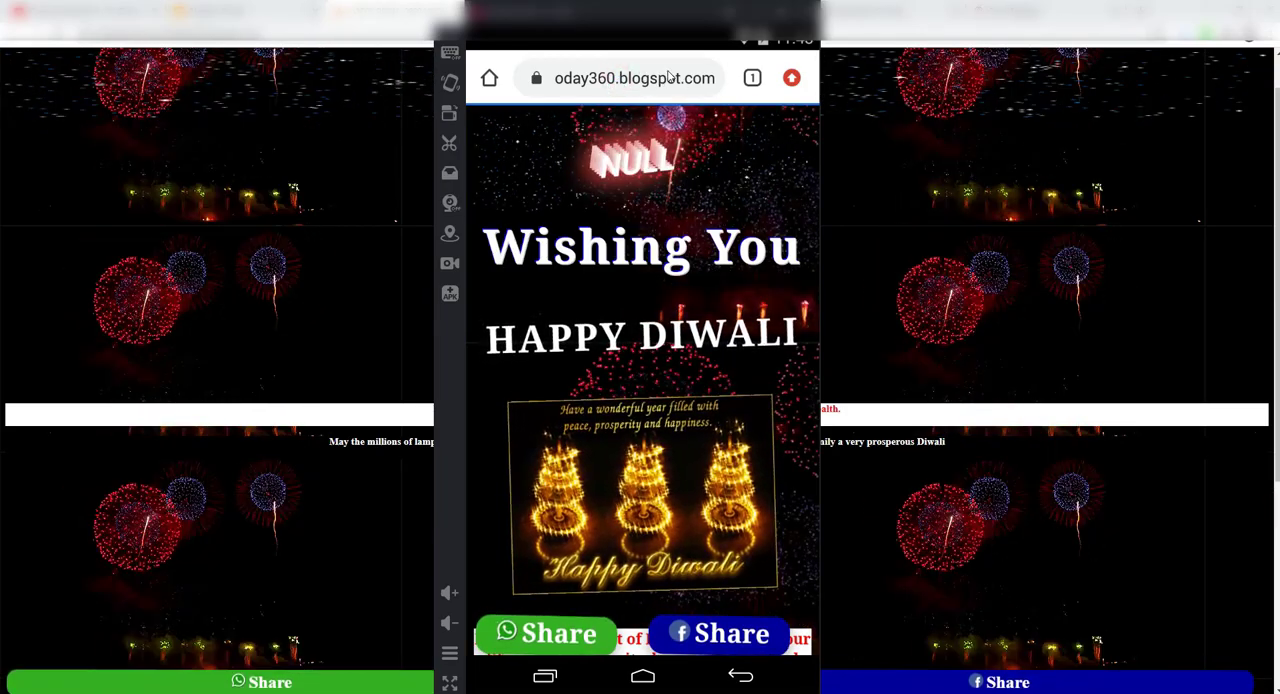
# Step: Load the copied blog address happydiwaliwishingg2020.blogspot.com in the phone emulator's browser
pyautogui.click(642, 86)
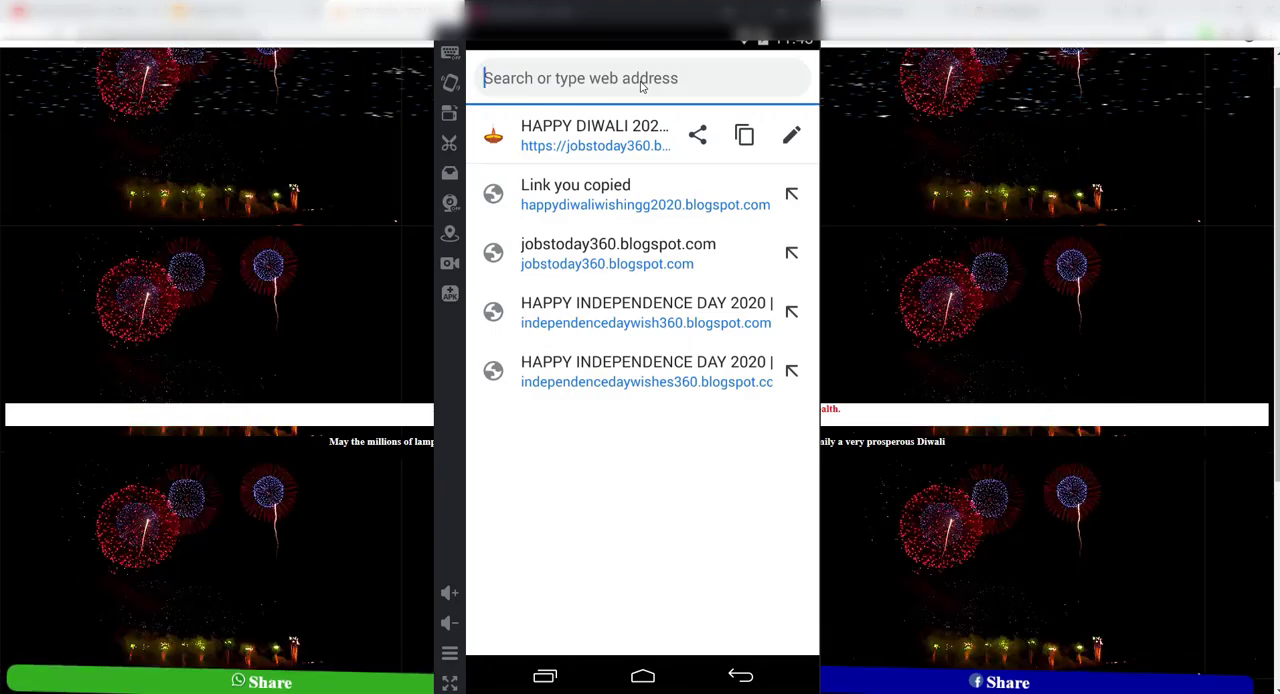
pyautogui.write('https://happydiwaliwishingg2020.blogspot.com/')
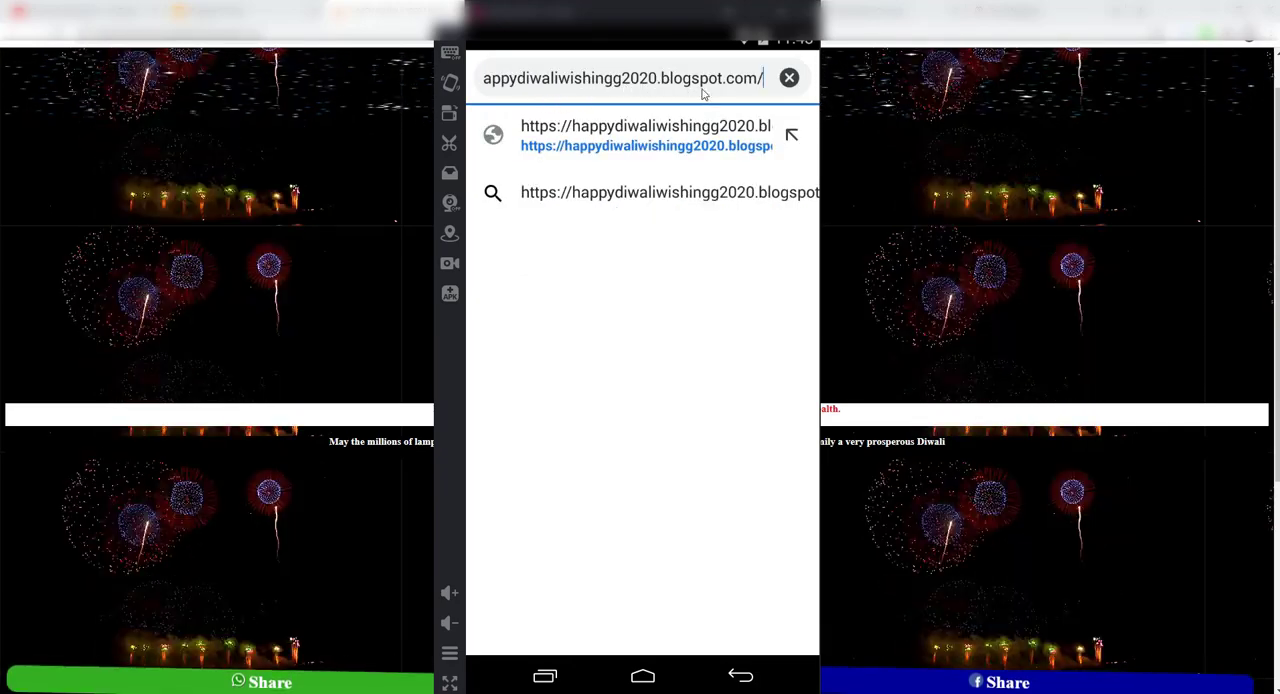
pyautogui.click(658, 108)
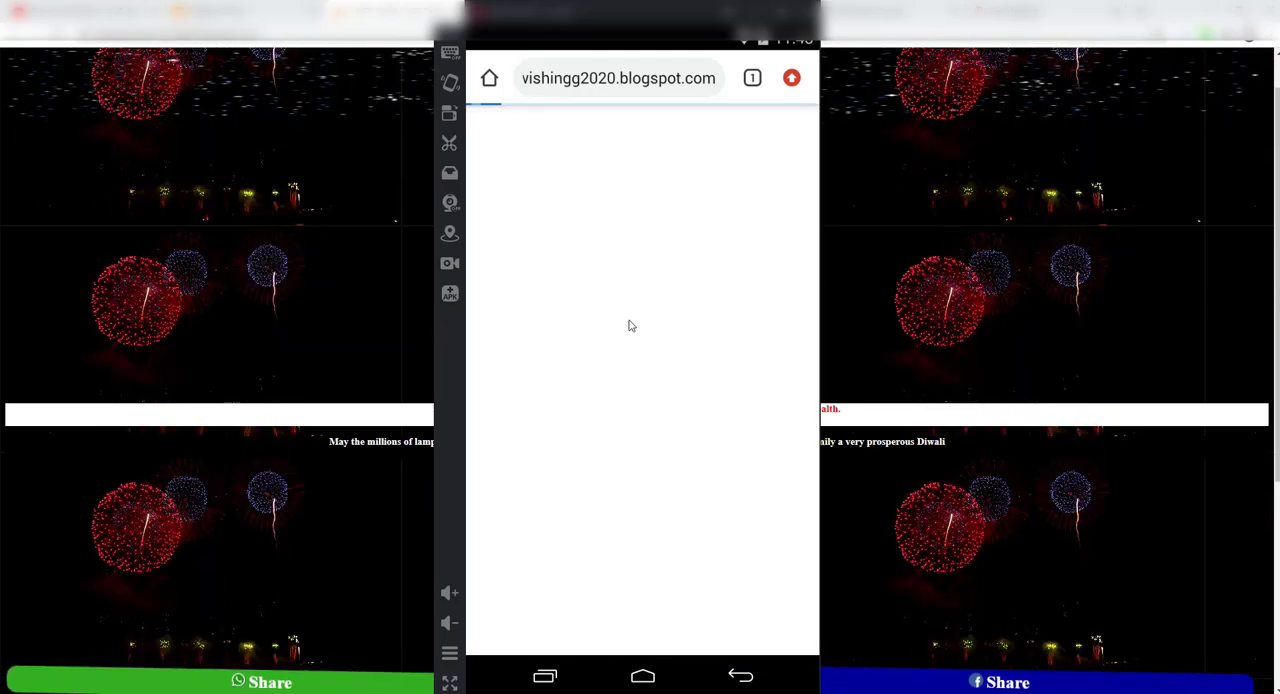
# Step: Submit the name "tamil blloggers" in the greeting page's name prompt
pyautogui.click(589, 438)
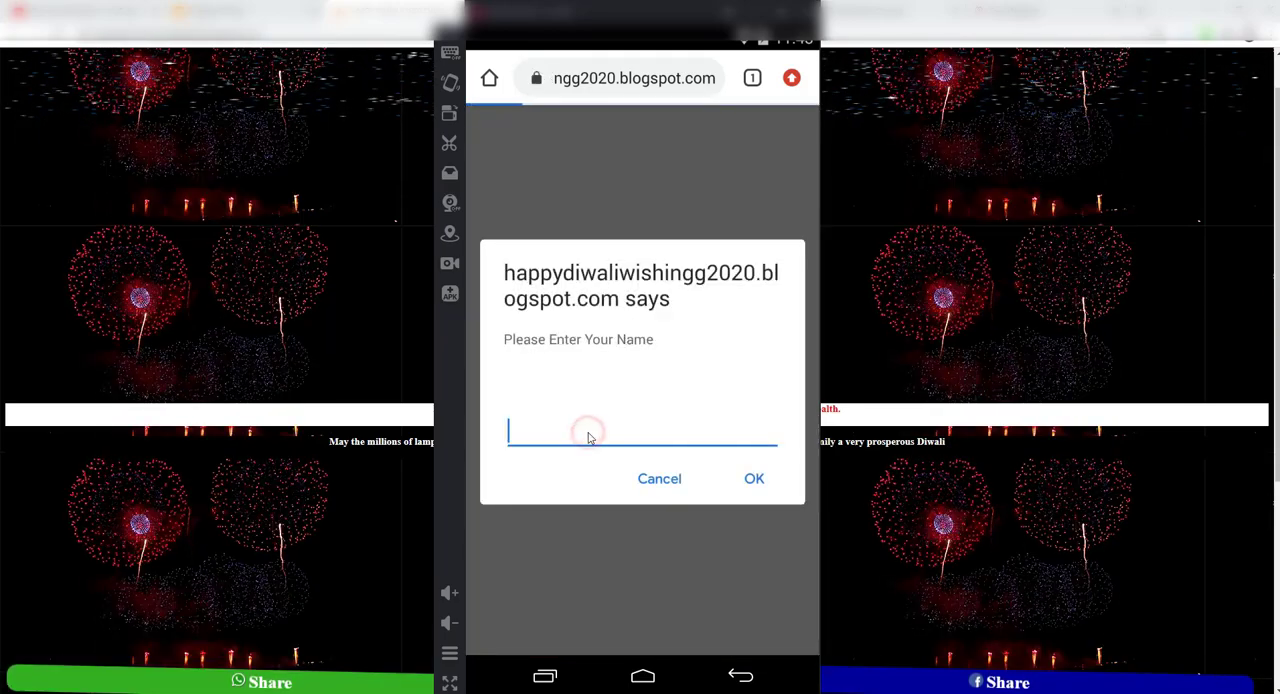
pyautogui.write('ta')
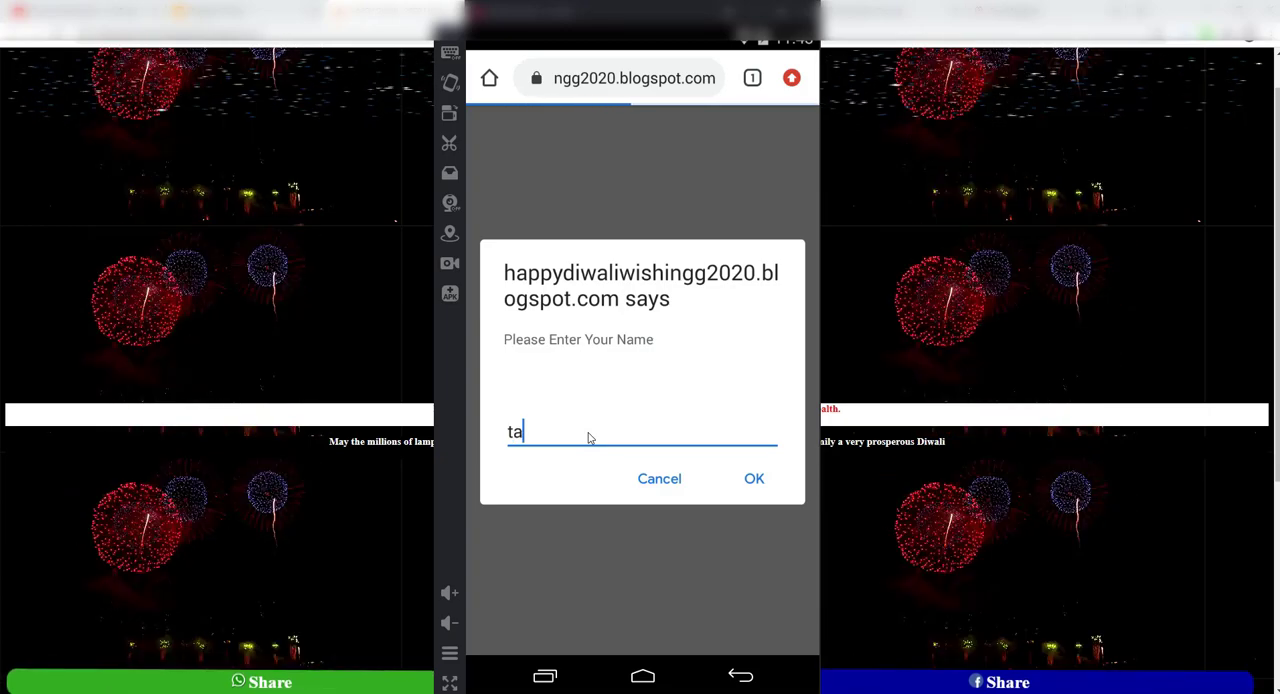
pyautogui.write('mi lbllo')
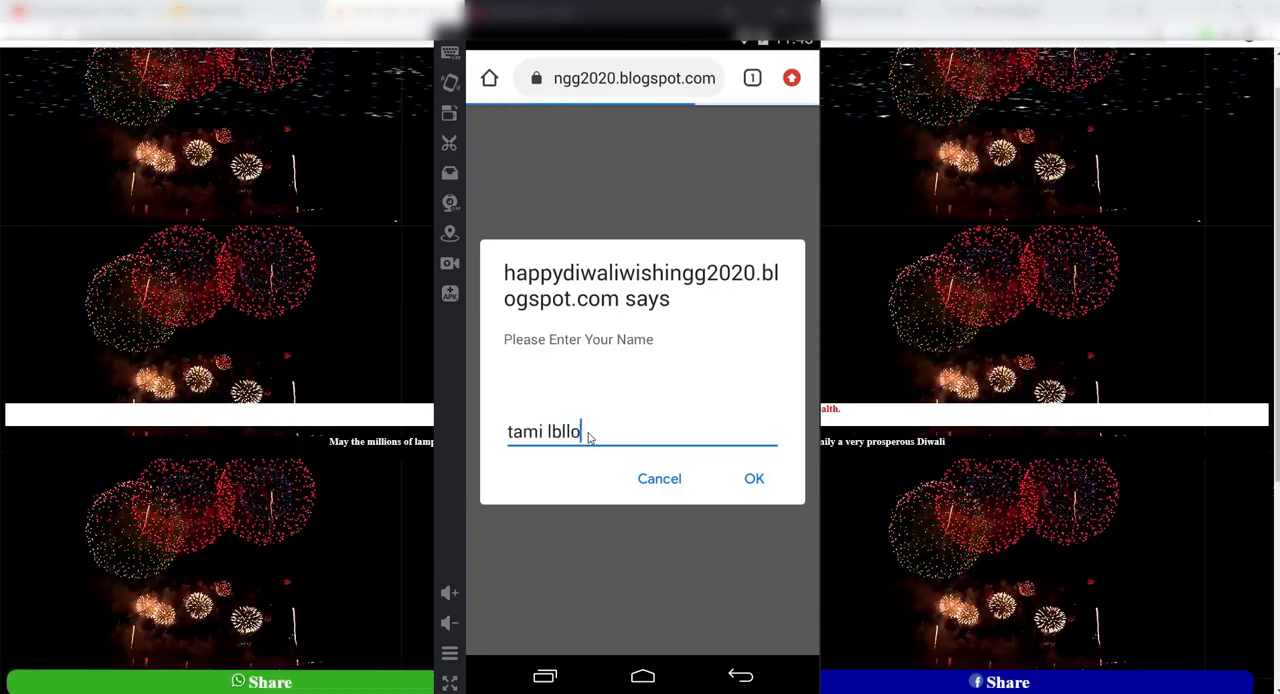
pyautogui.write('ggers')
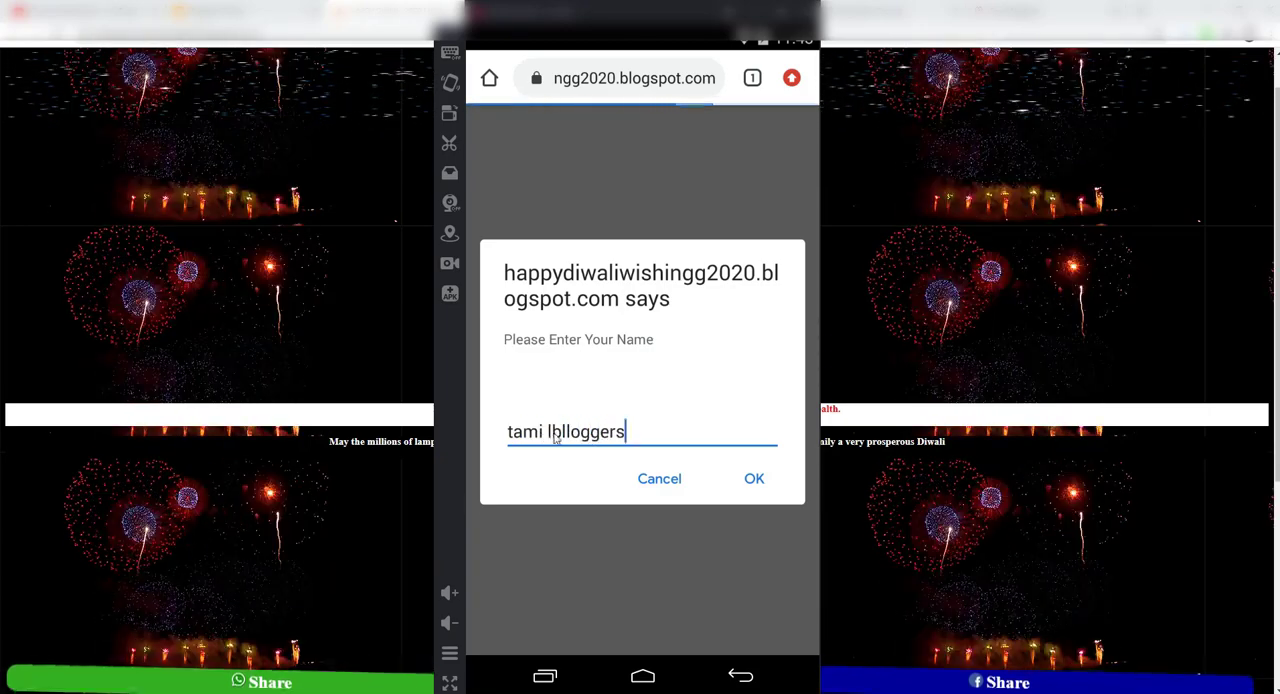
pyautogui.click(553, 433)
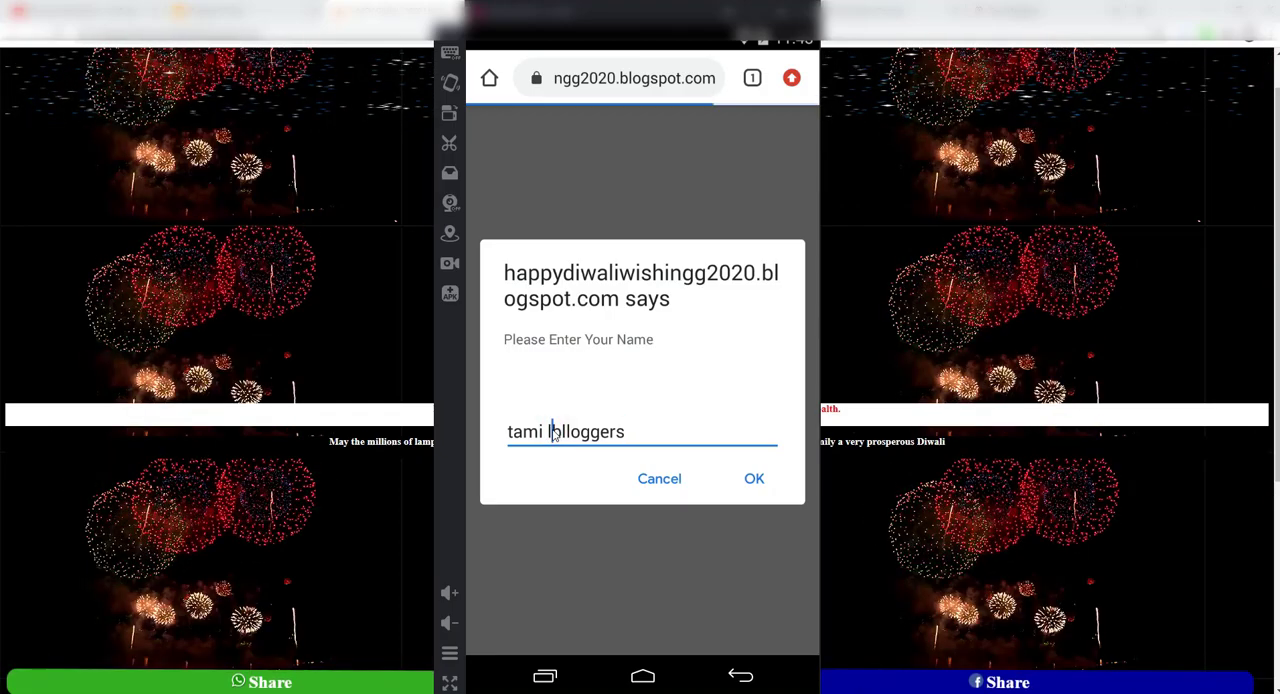
pyautogui.press('BackSpace')
pyautogui.press('BackSpace')
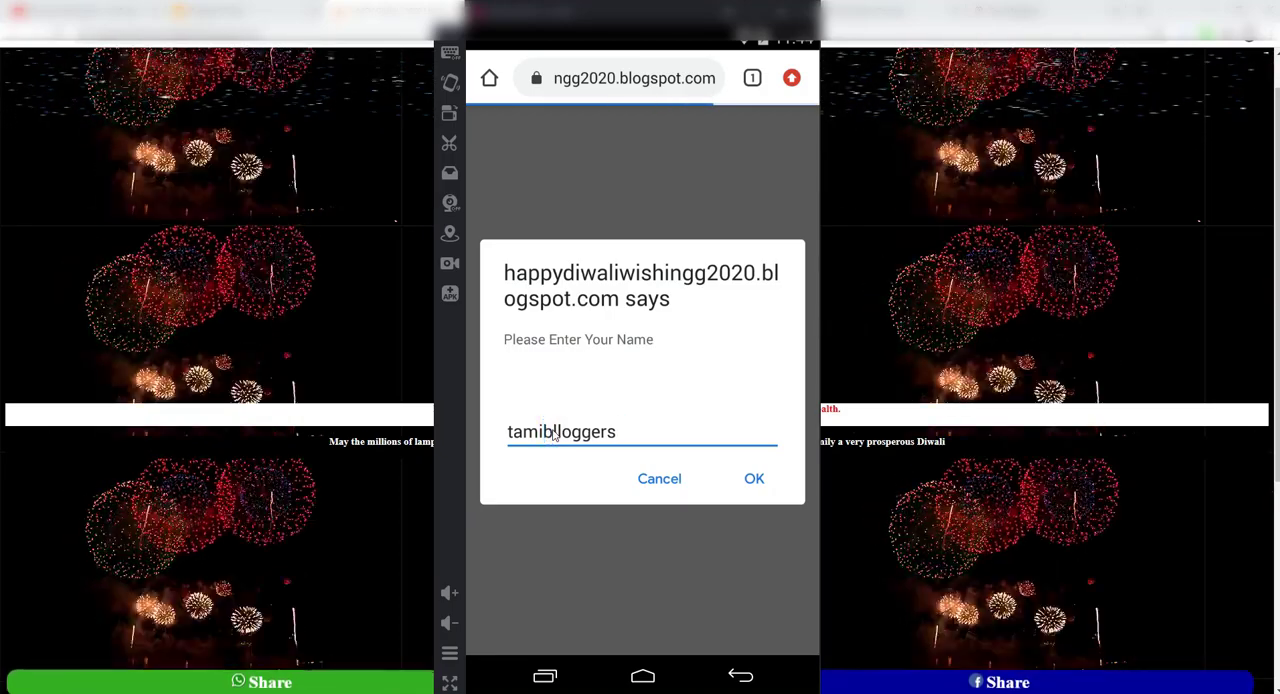
pyautogui.write('l')
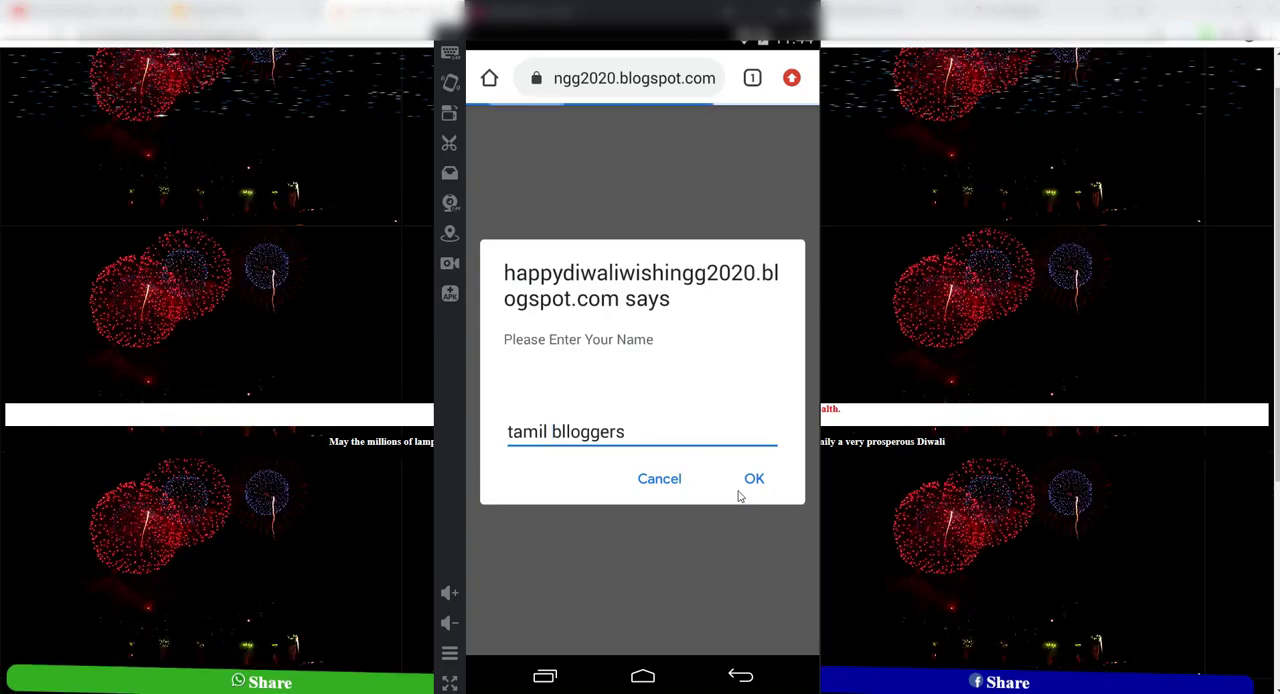
pyautogui.click(753, 480)
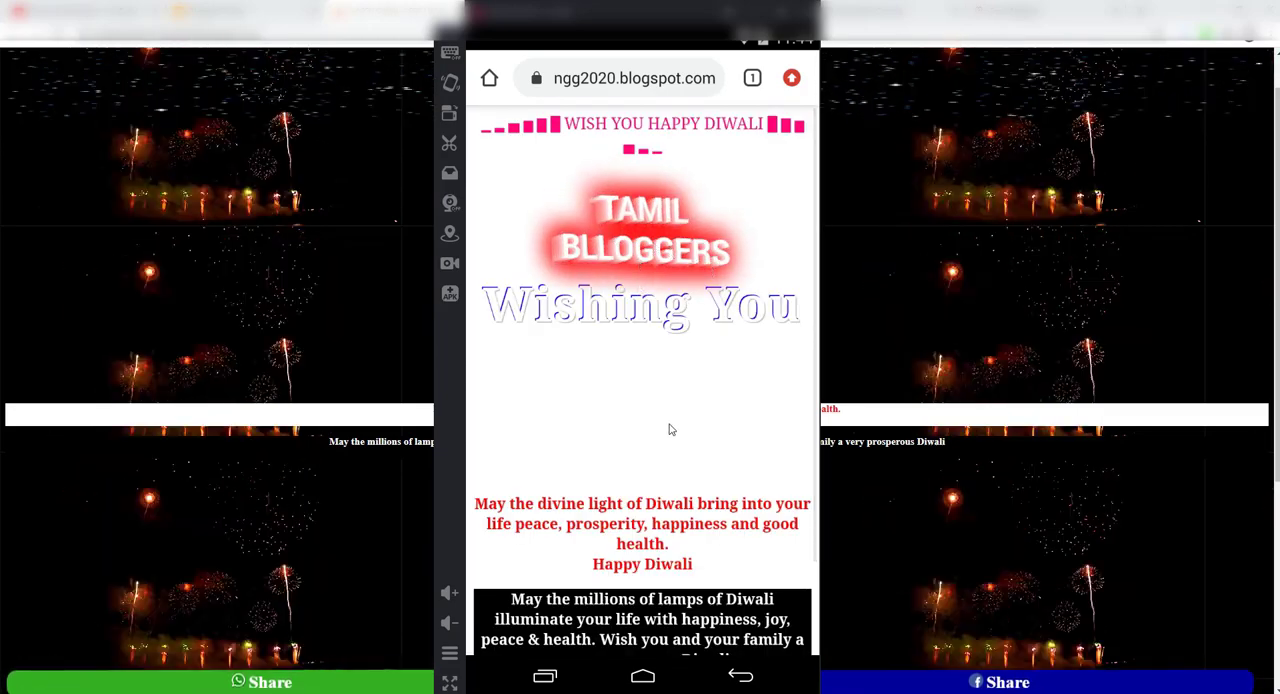
# Step: Test the greeting page's WhatsApp and Facebook share links, dismissing the WhatsApp alert and going back after each one
pyautogui.scroll(-2, 670, 475)
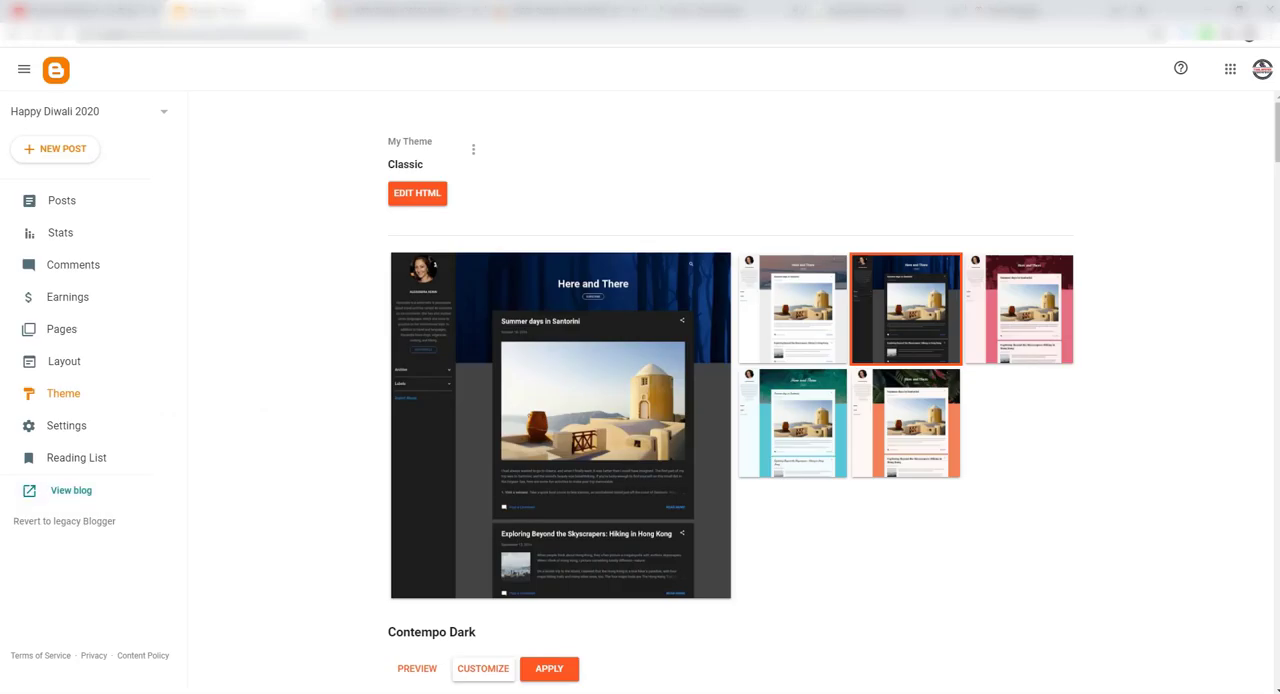
pyautogui.click(543, 692)
pyautogui.scroll(-1, 631, 360)
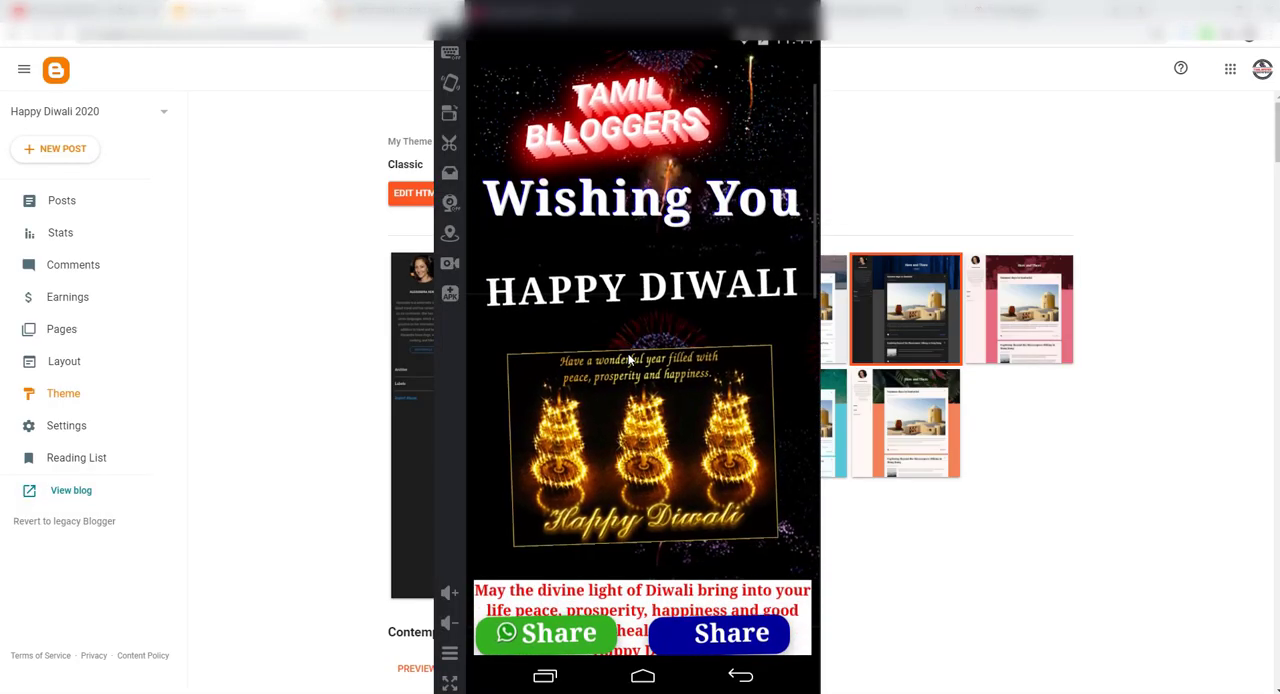
pyautogui.scroll(-1, 633, 376)
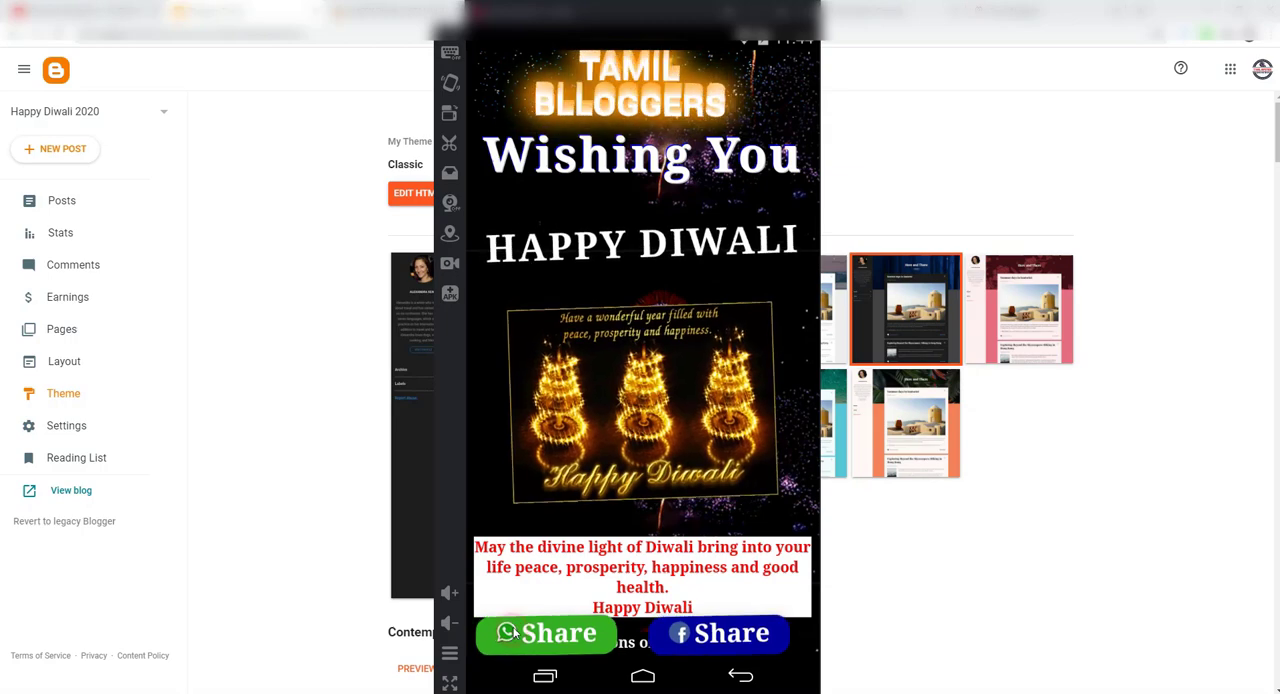
pyautogui.click(547, 645)
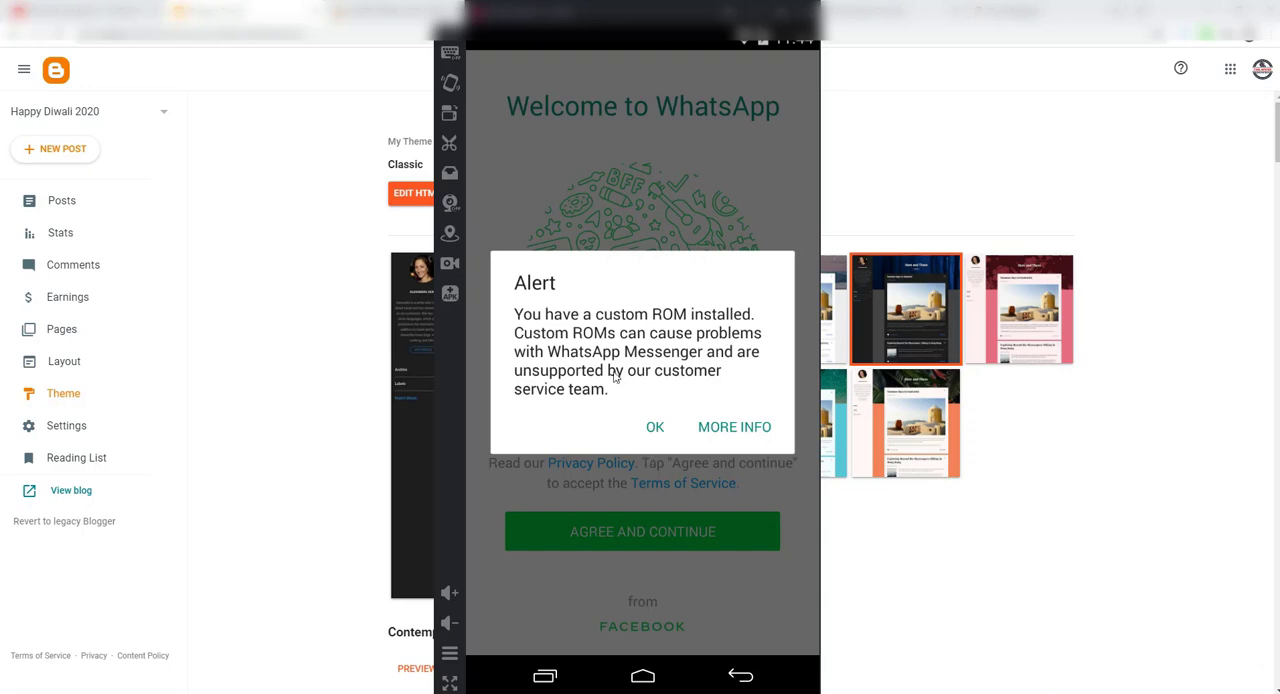
pyautogui.click(657, 428)
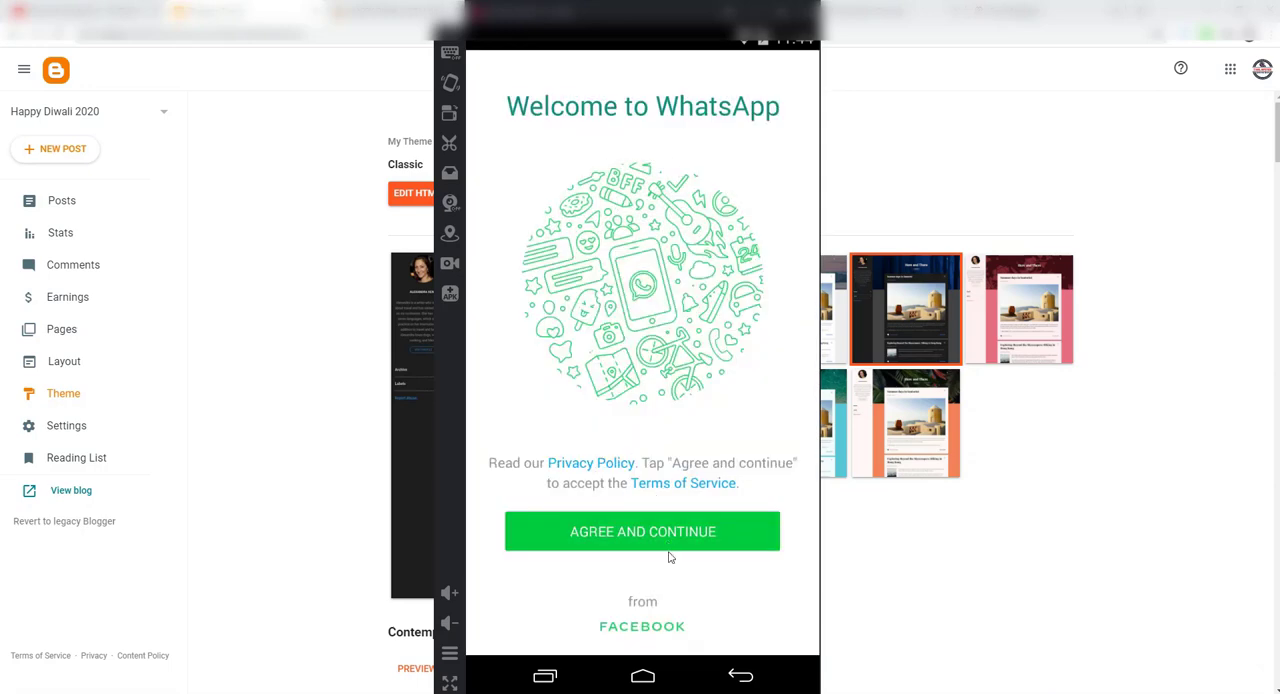
pyautogui.click(733, 677)
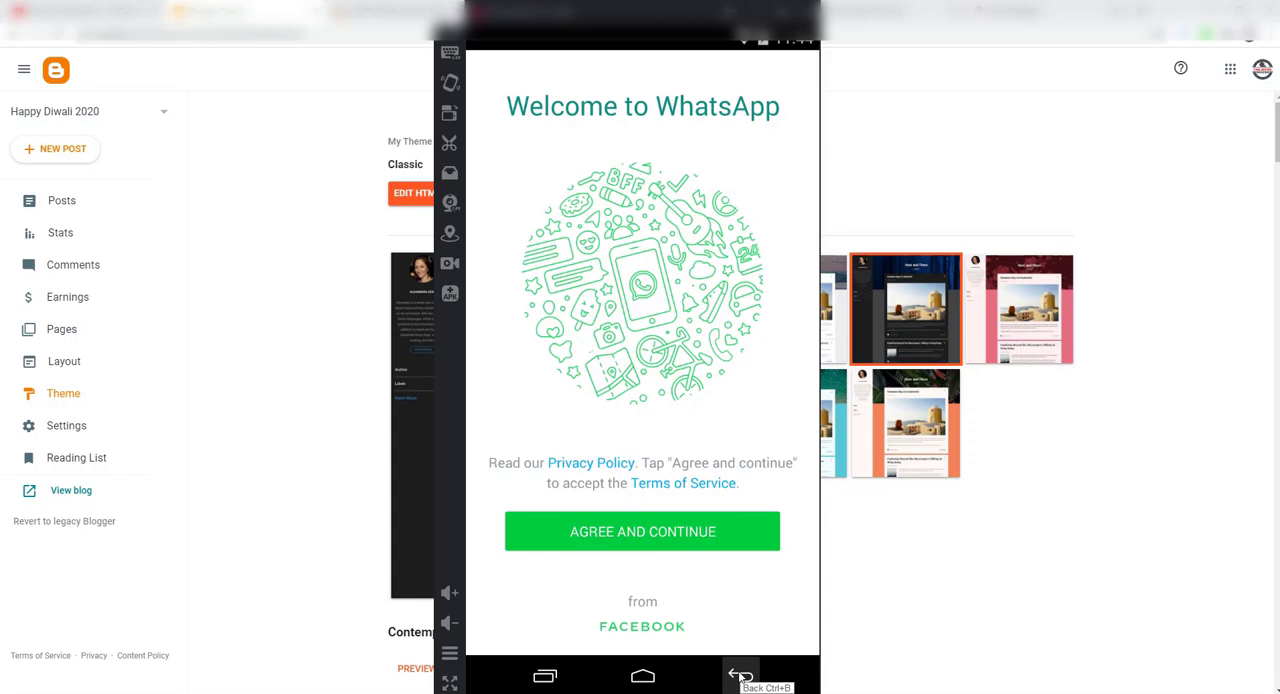
pyautogui.click(740, 677)
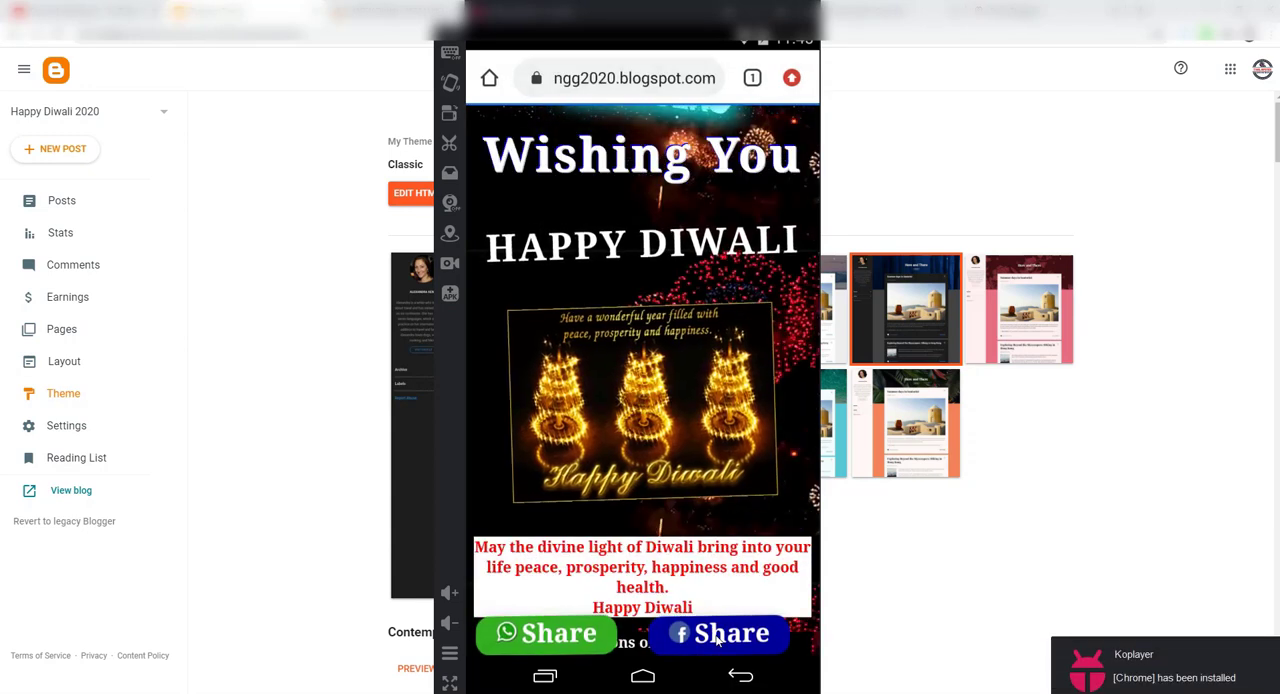
pyautogui.click(716, 636)
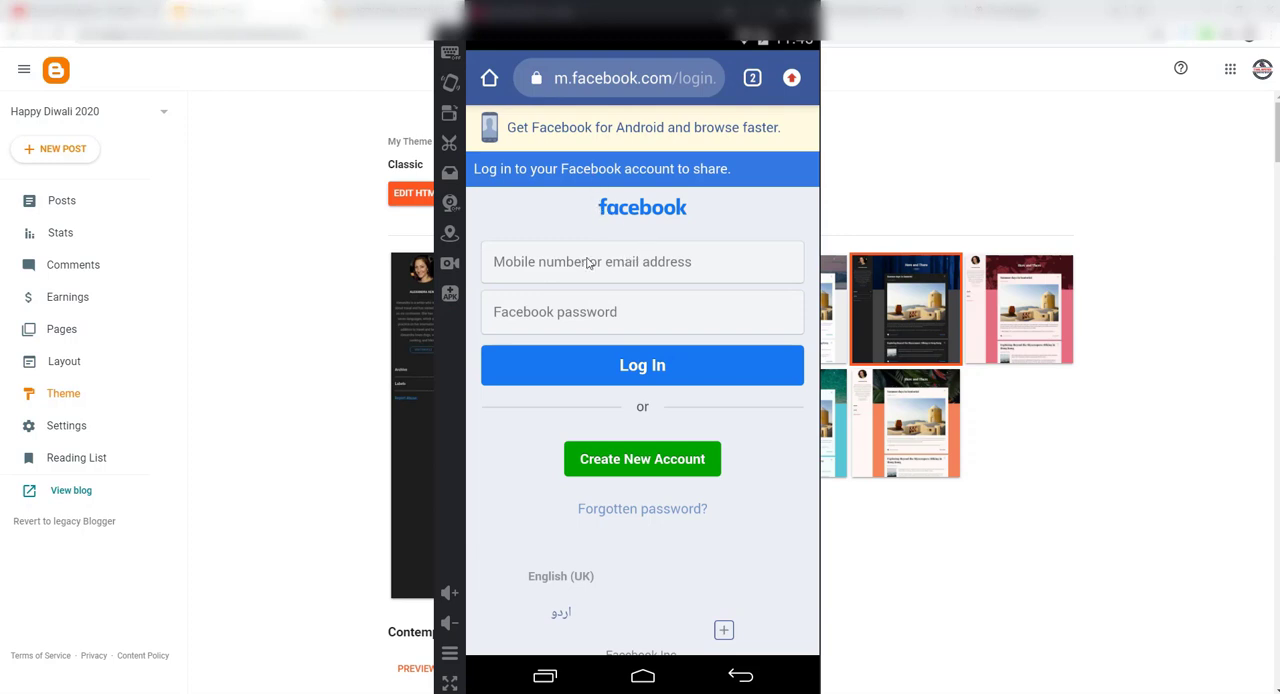
pyautogui.click(736, 676)
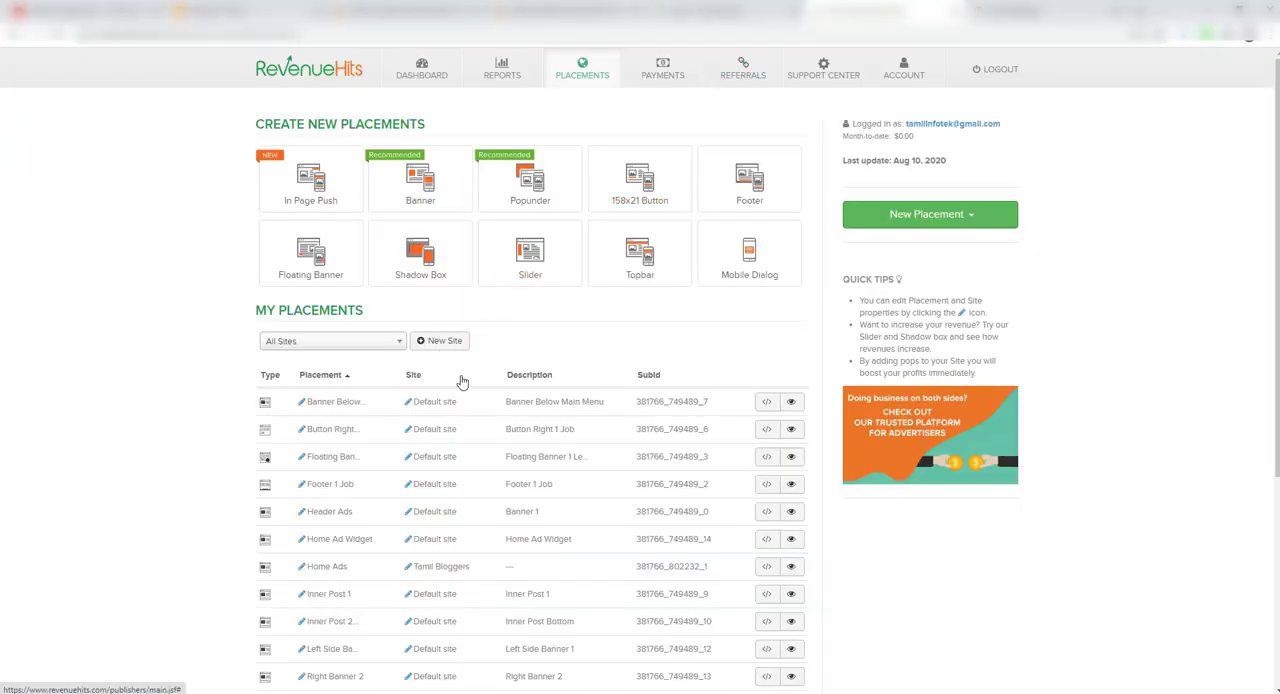
# Step: Copy the Diwali wishing page's web address from the desktop browser
pyautogui.click(387, 18)
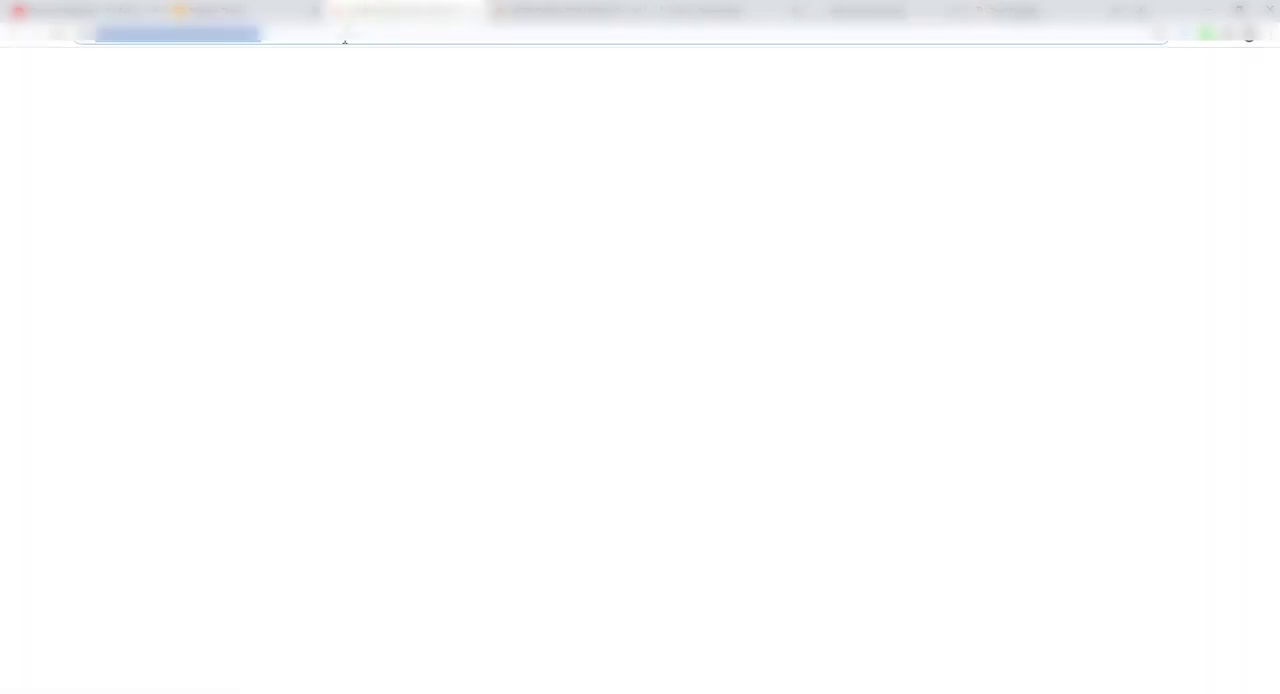
pyautogui.rightClick(344, 40)
pyautogui.click(371, 106)
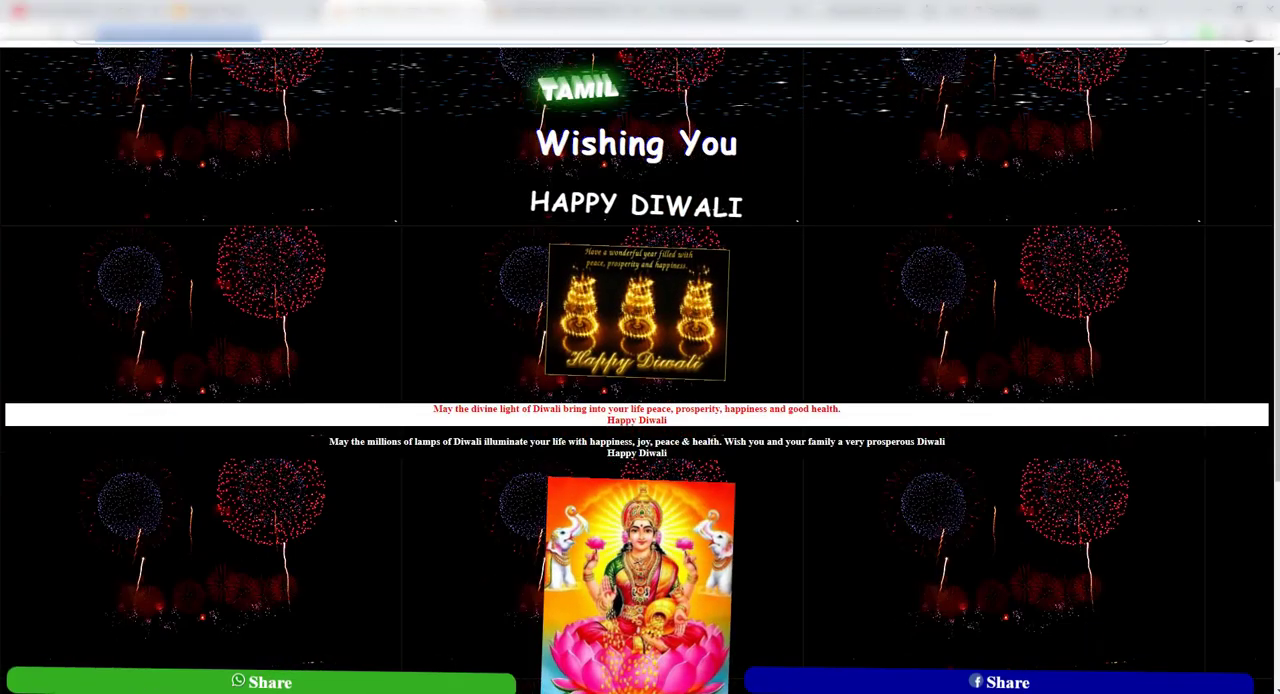
# Step: Switch to RevenueHits placements and start a new site named Happy Diwali, using the copied happydiwaliwishingg2020.blogspot.com address as its URL
pyautogui.click(903, 8)
pyautogui.click(750, 8)
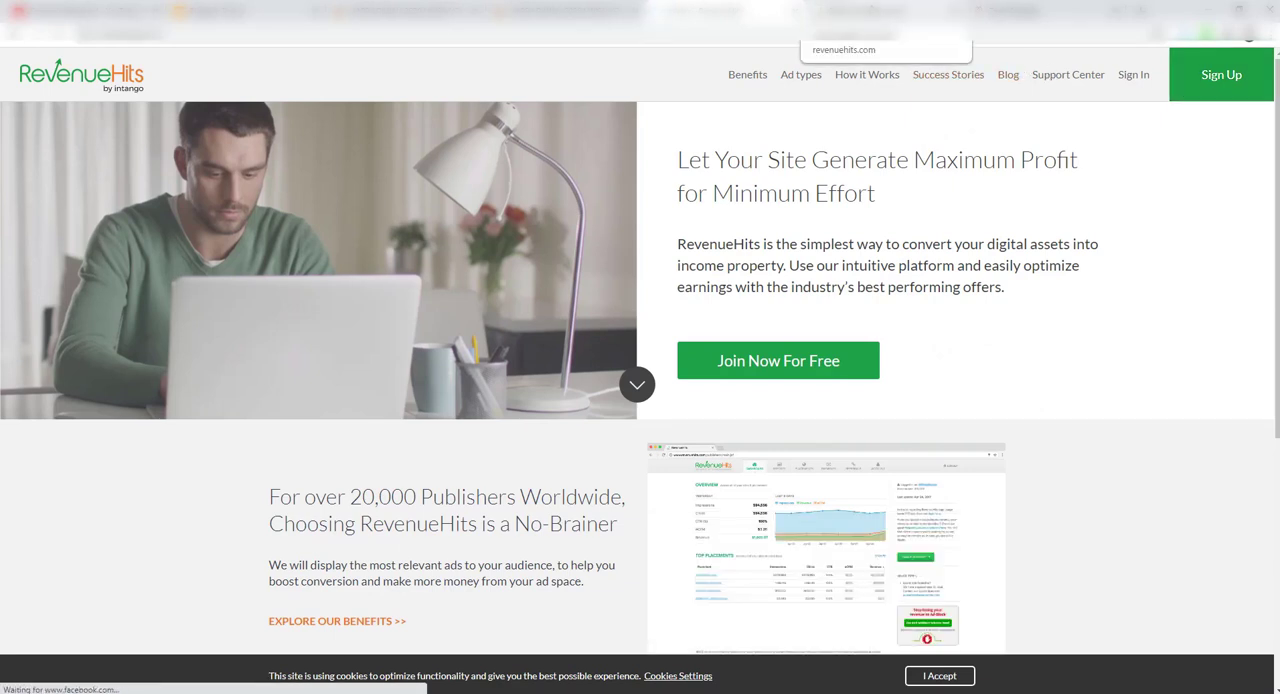
pyautogui.click(872, 10)
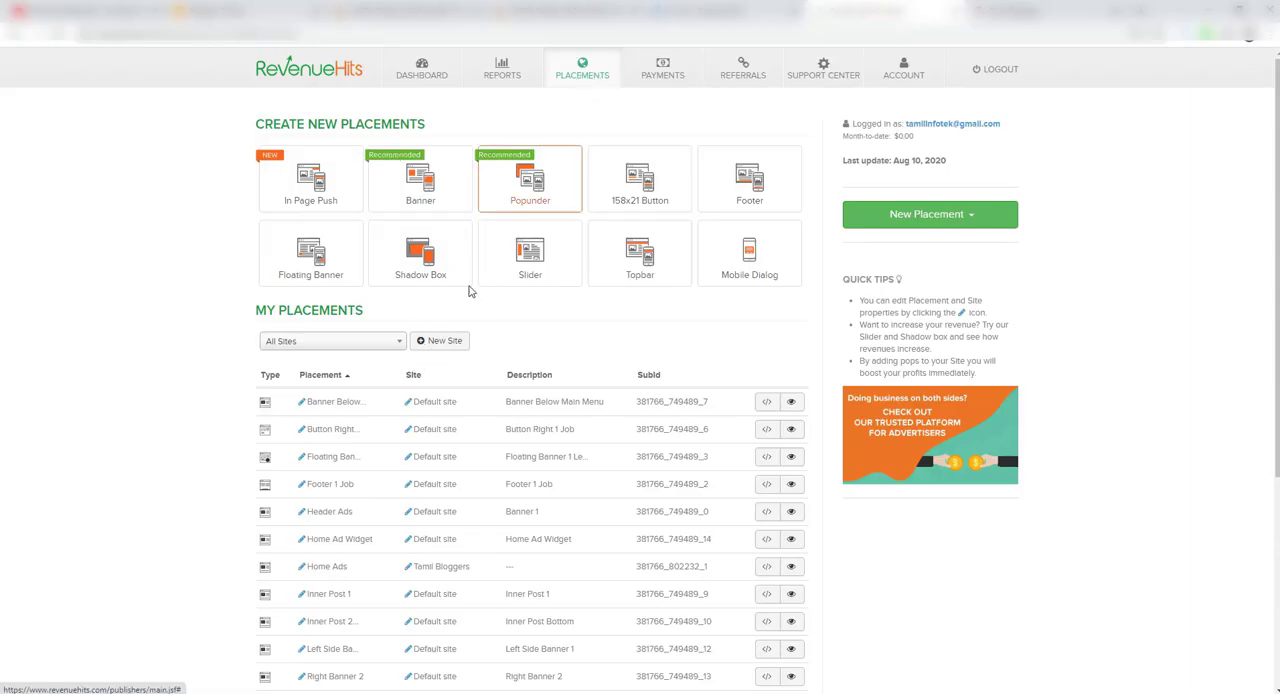
pyautogui.click(437, 345)
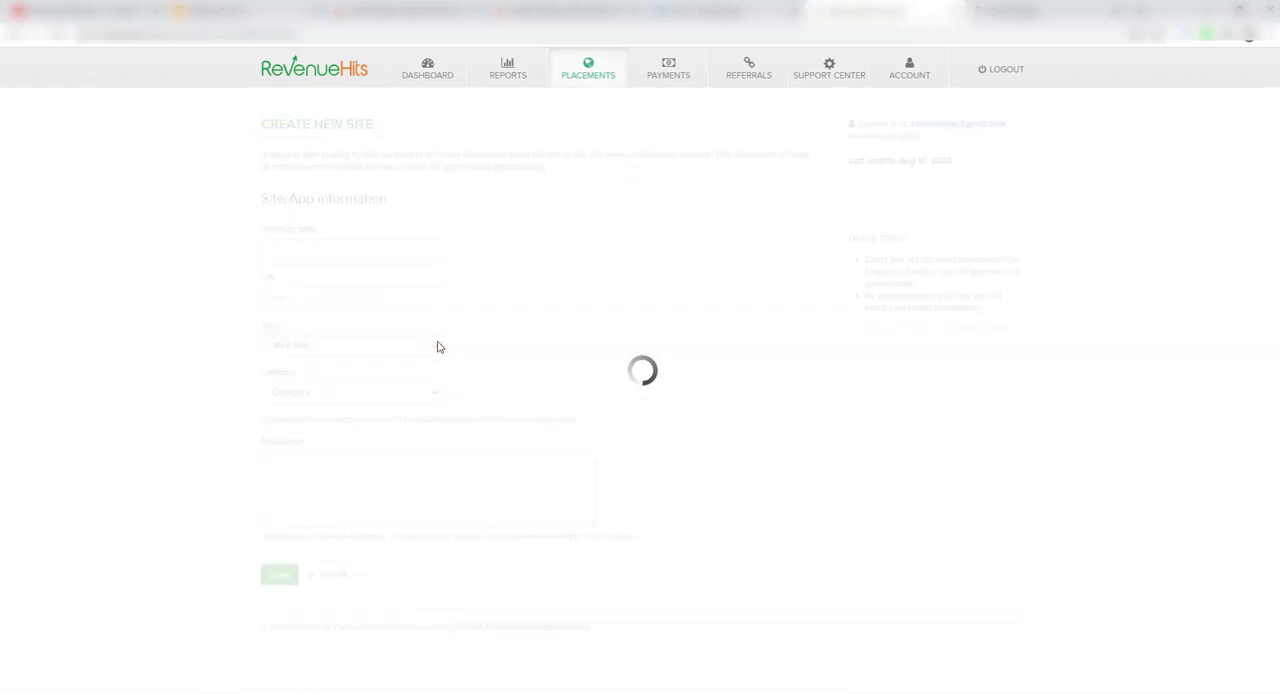
pyautogui.click(339, 245)
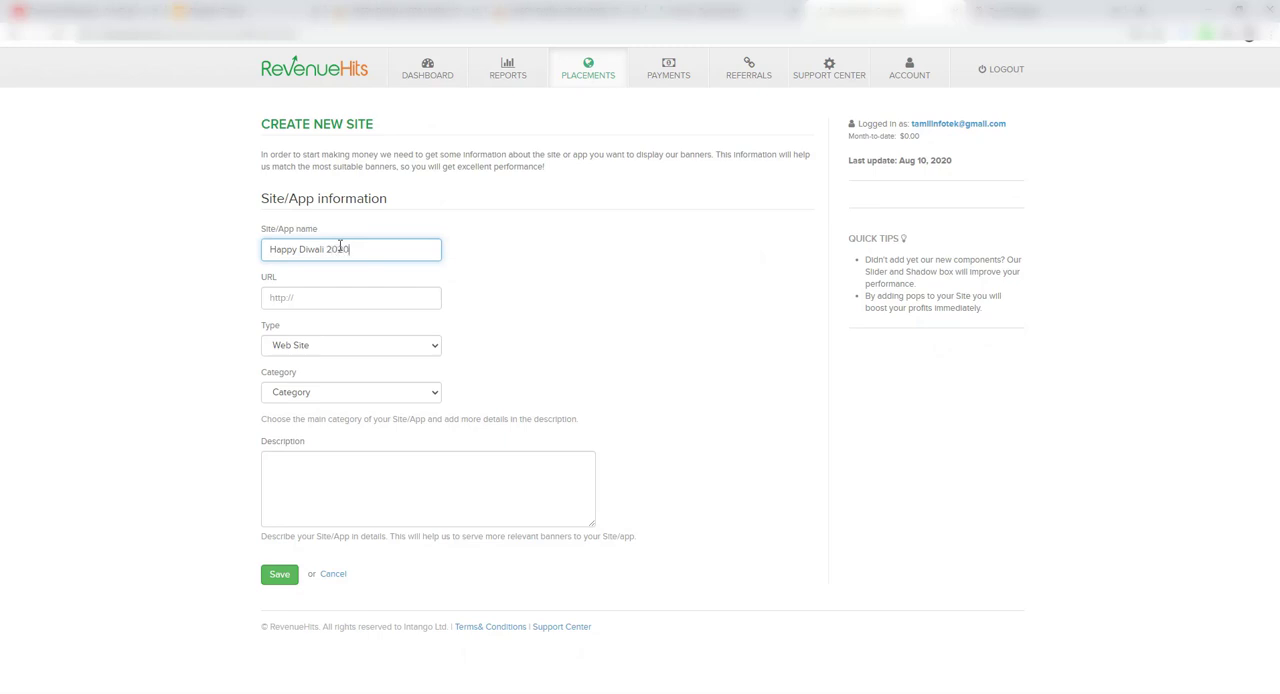
pyautogui.click(322, 297)
pyautogui.rightClick(322, 297)
pyautogui.click(346, 402)
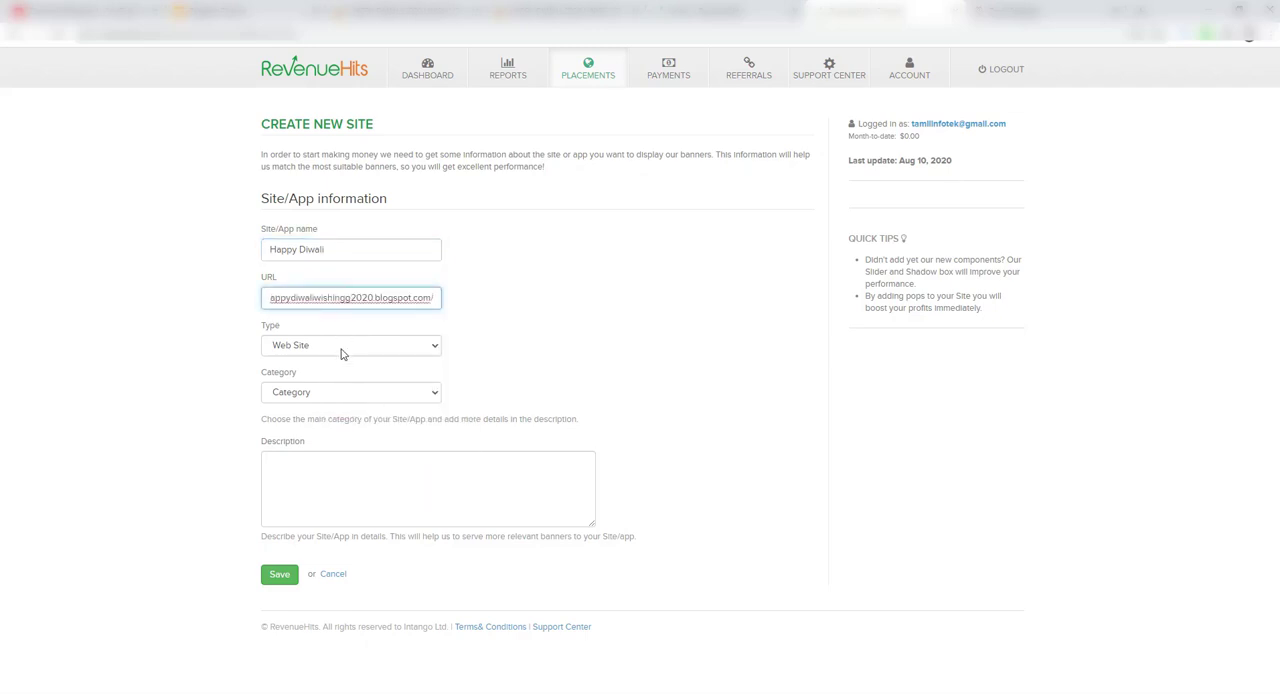
# Step: Keep the new site's type as Web Site and set its category to Entertainment
pyautogui.click(341, 350)
pyautogui.click(545, 358)
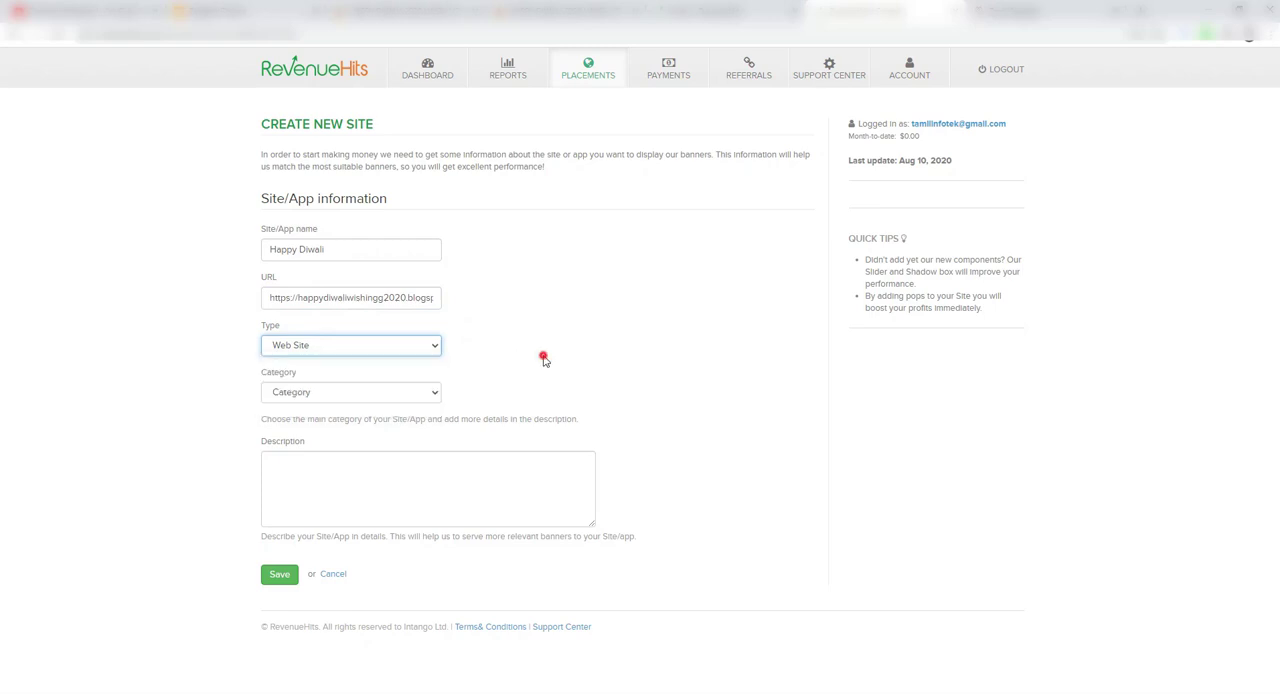
pyautogui.click(386, 395)
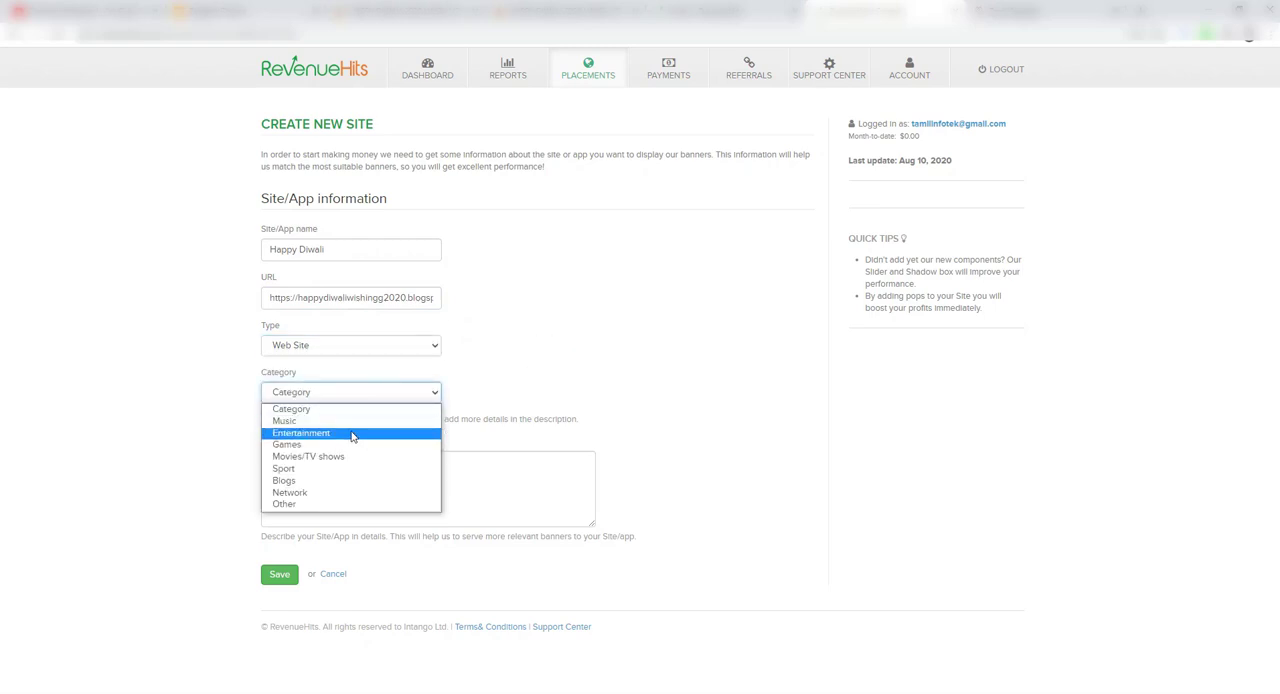
pyautogui.click(352, 436)
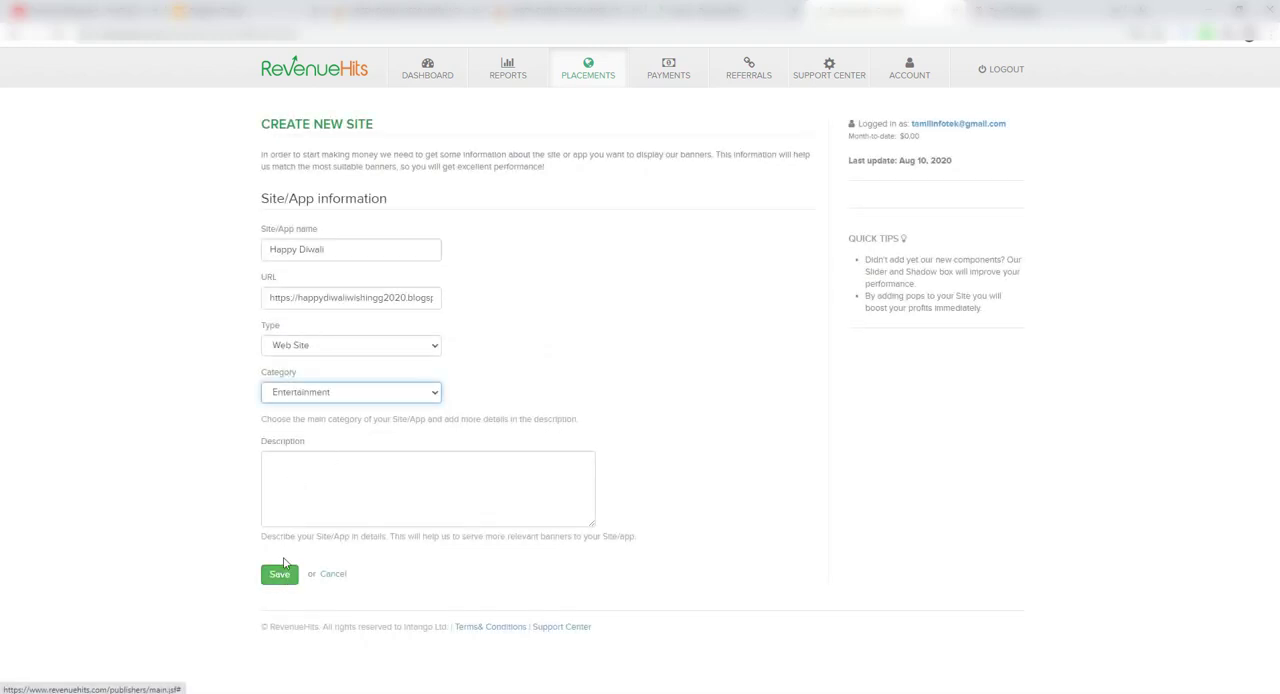
# Step: Add the description "Happy Diwali" and save the new site
pyautogui.click(281, 576)
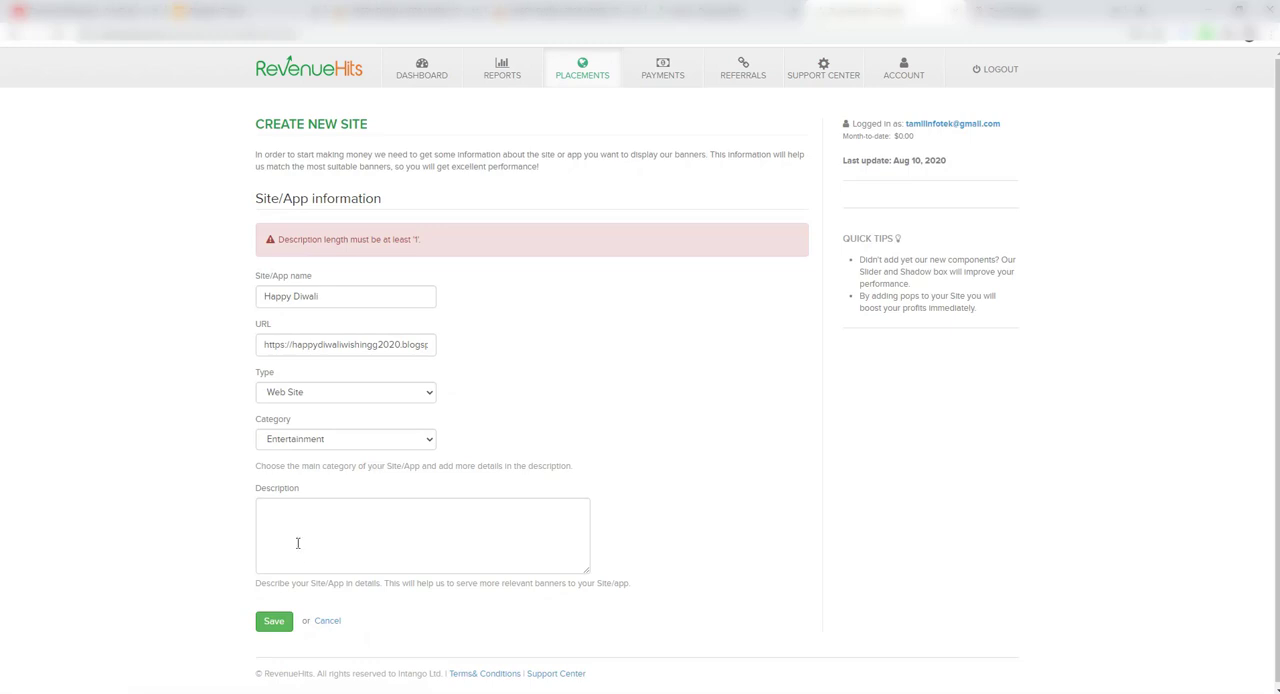
pyautogui.click(298, 541)
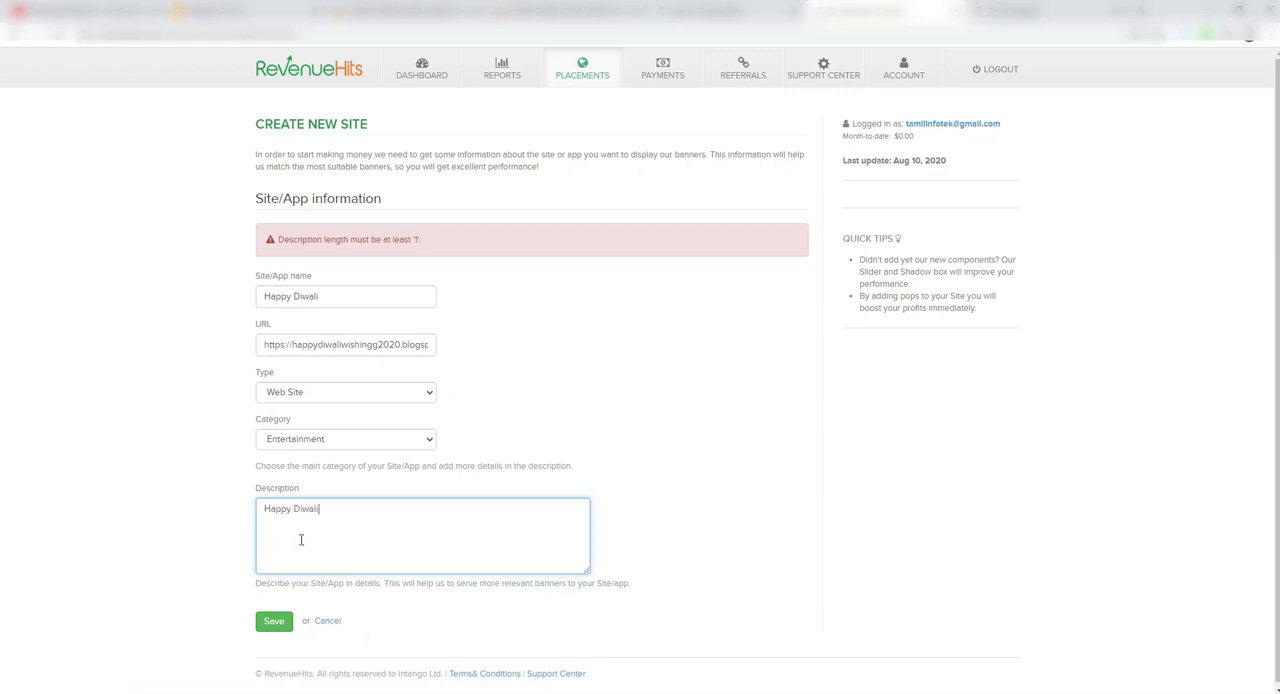
pyautogui.click(273, 621)
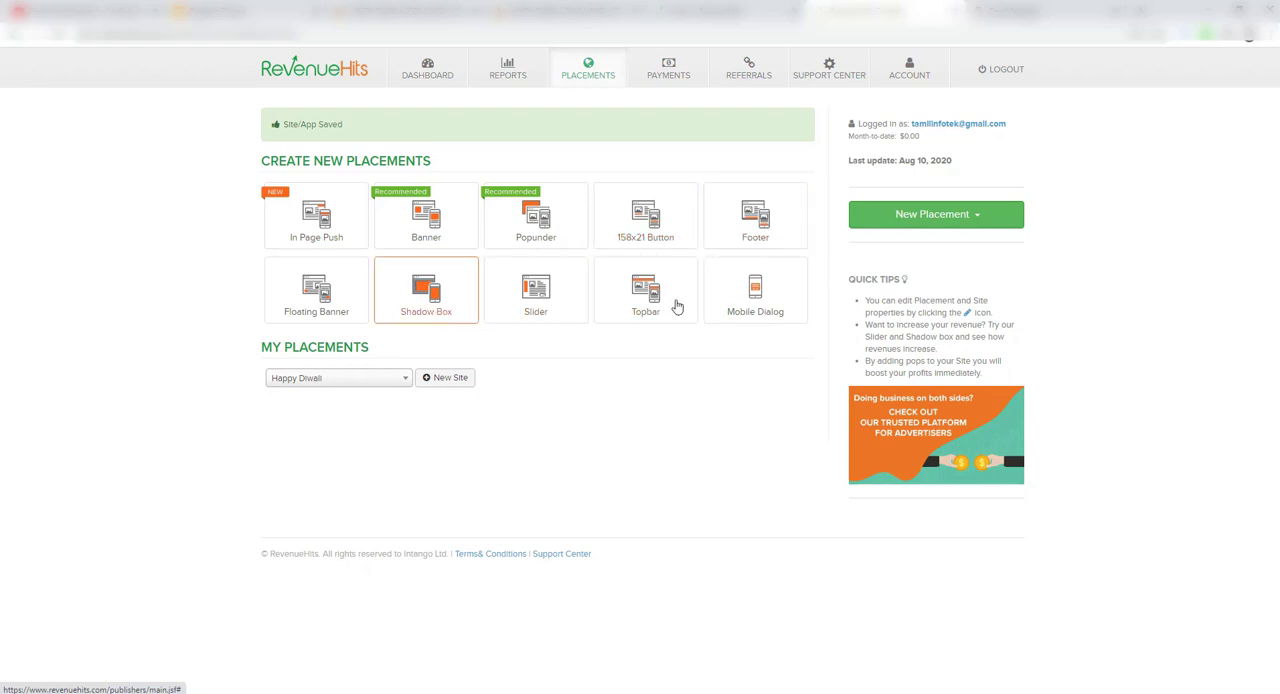
# Step: Start a new banner placement named Header, keeping Happy Diwali as its site
pyautogui.click(437, 229)
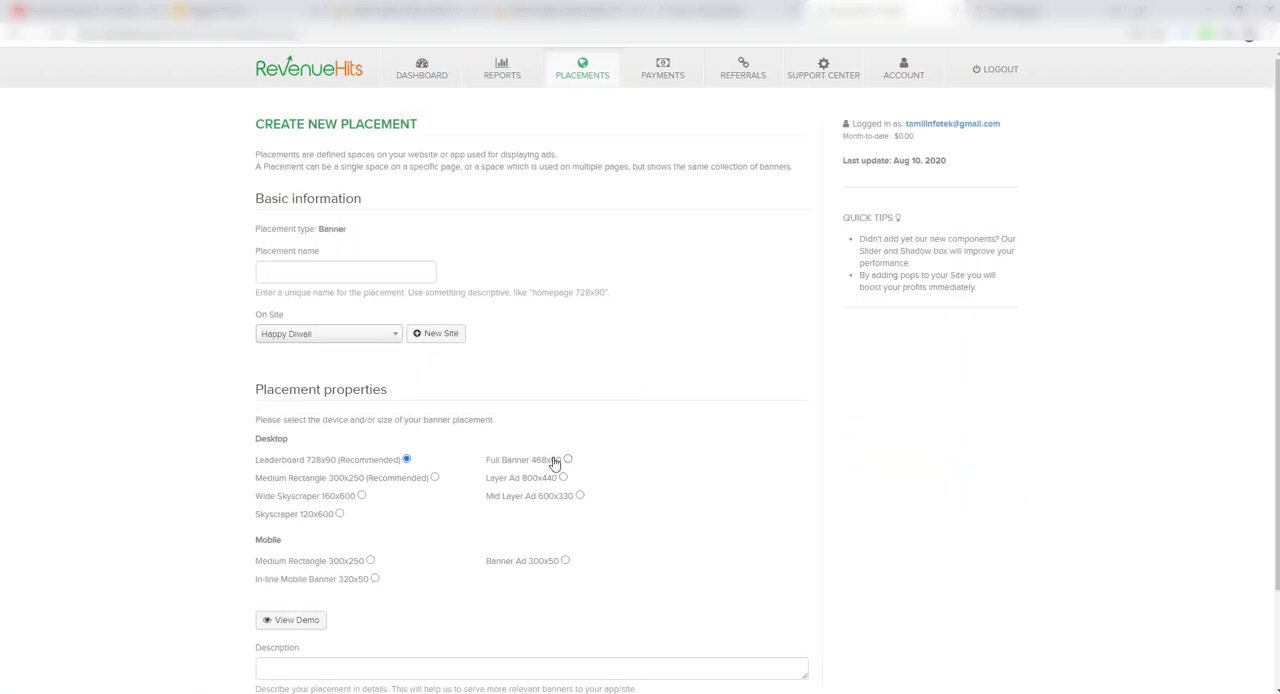
pyautogui.scroll(-2, 679, 489)
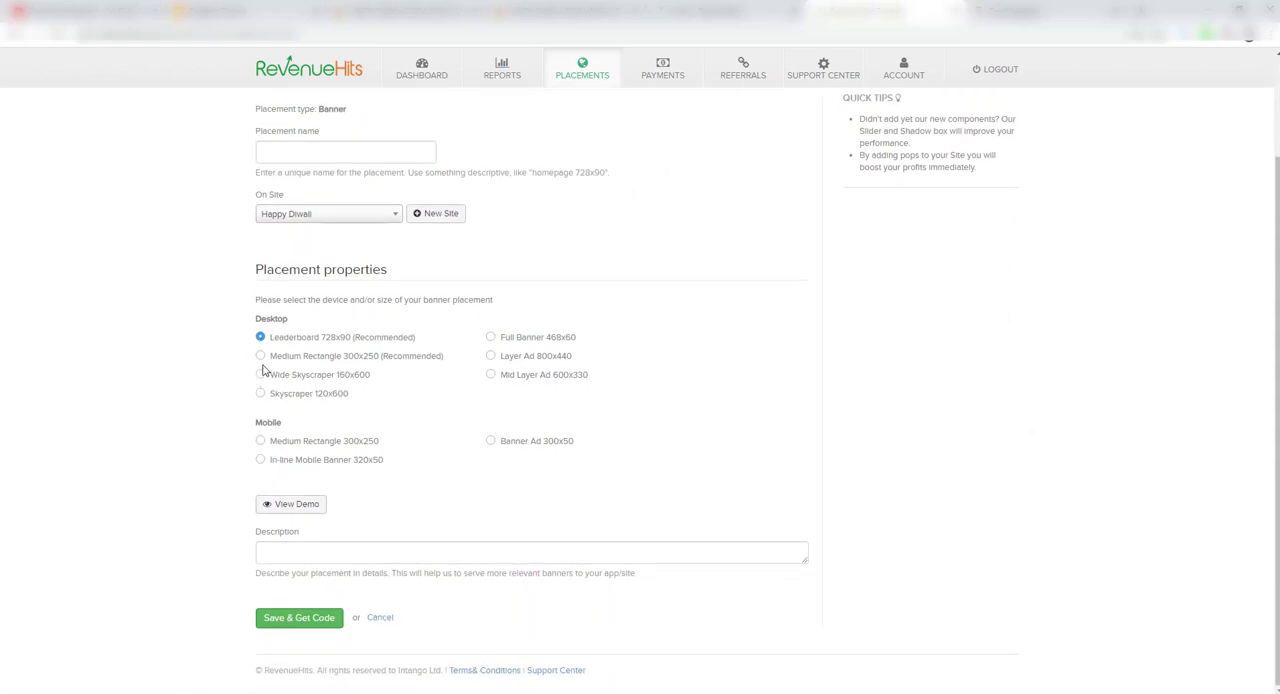
pyautogui.click(313, 153)
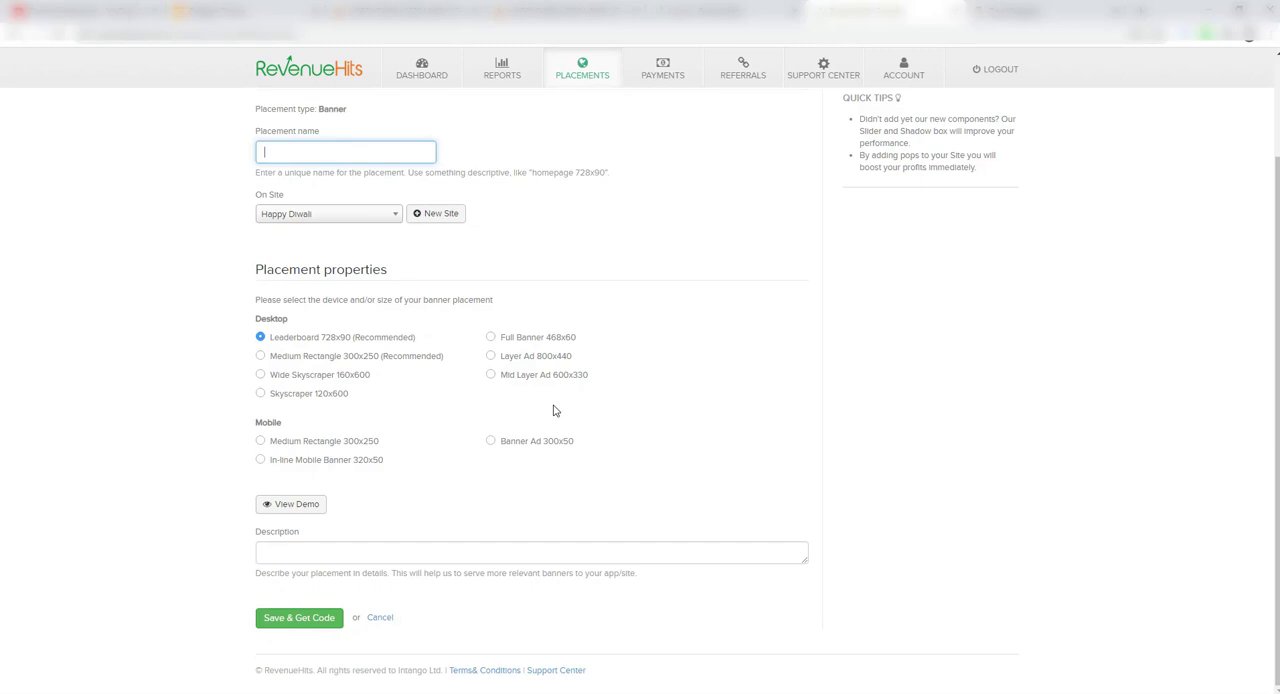
pyautogui.click(386, 146)
pyautogui.click(372, 215)
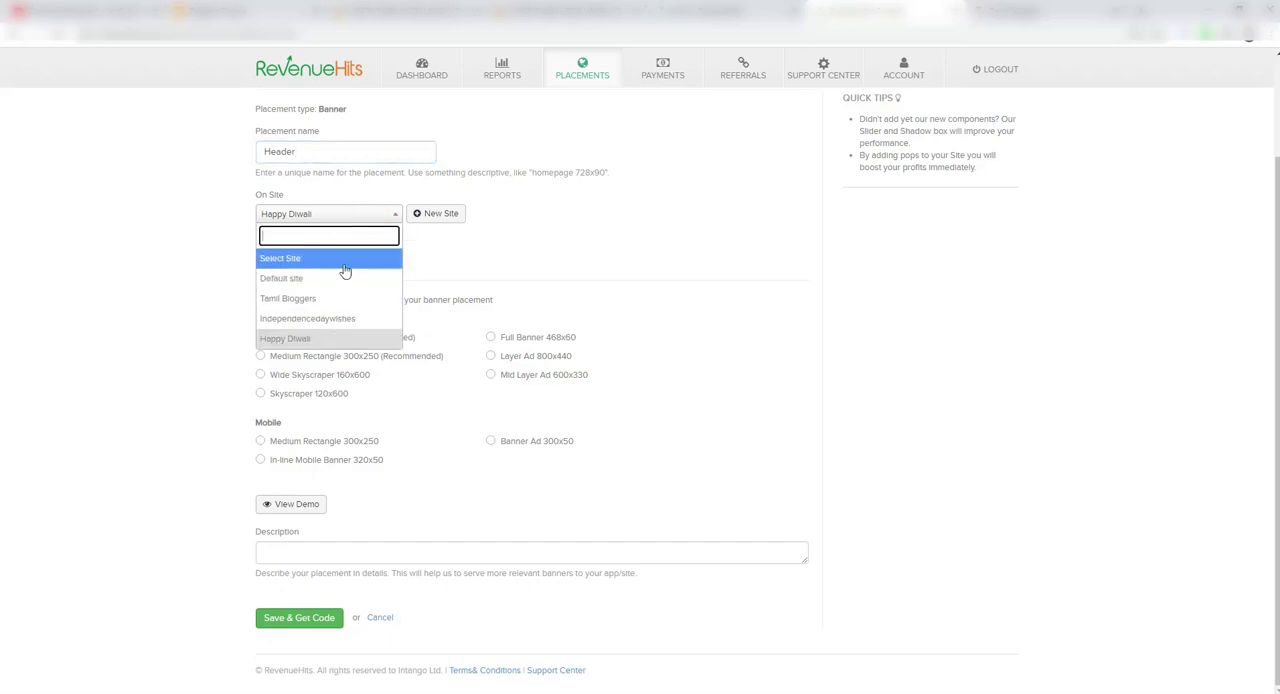
pyautogui.click(573, 256)
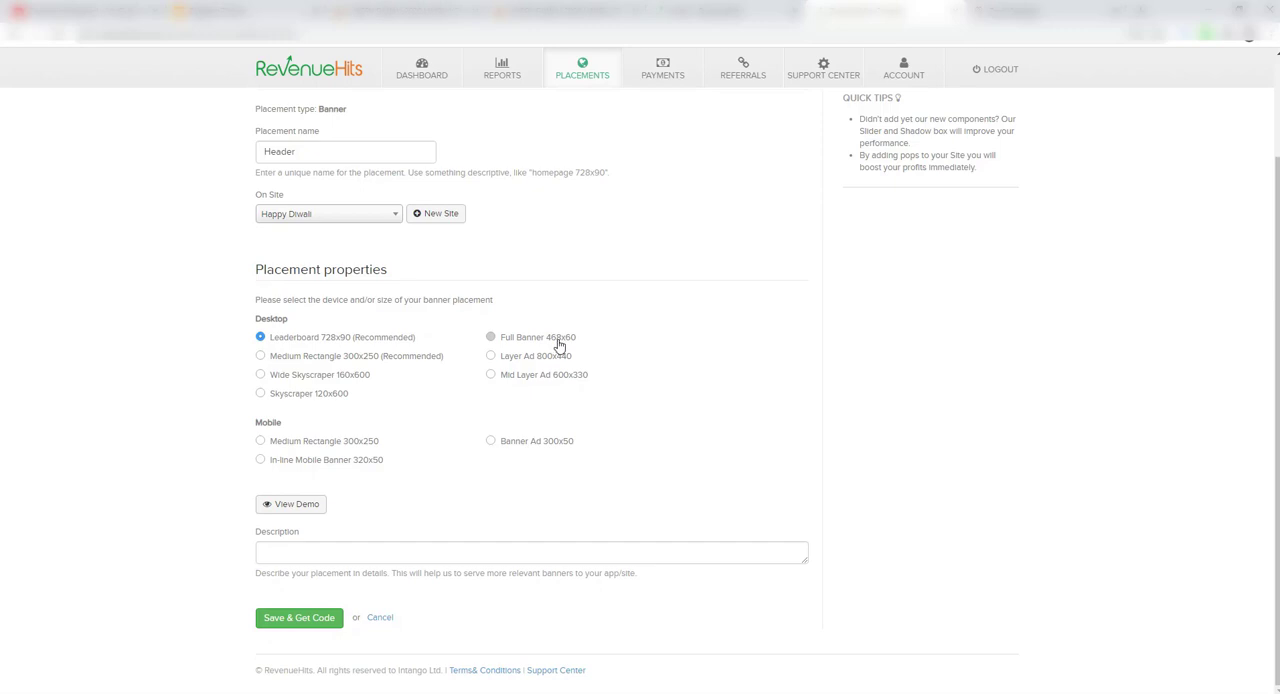
# Step: Check the Diwali wishing page's layout, set the Header placement to desktop Medium Rectangle 300x250, and preview its demo
pyautogui.click(362, 11)
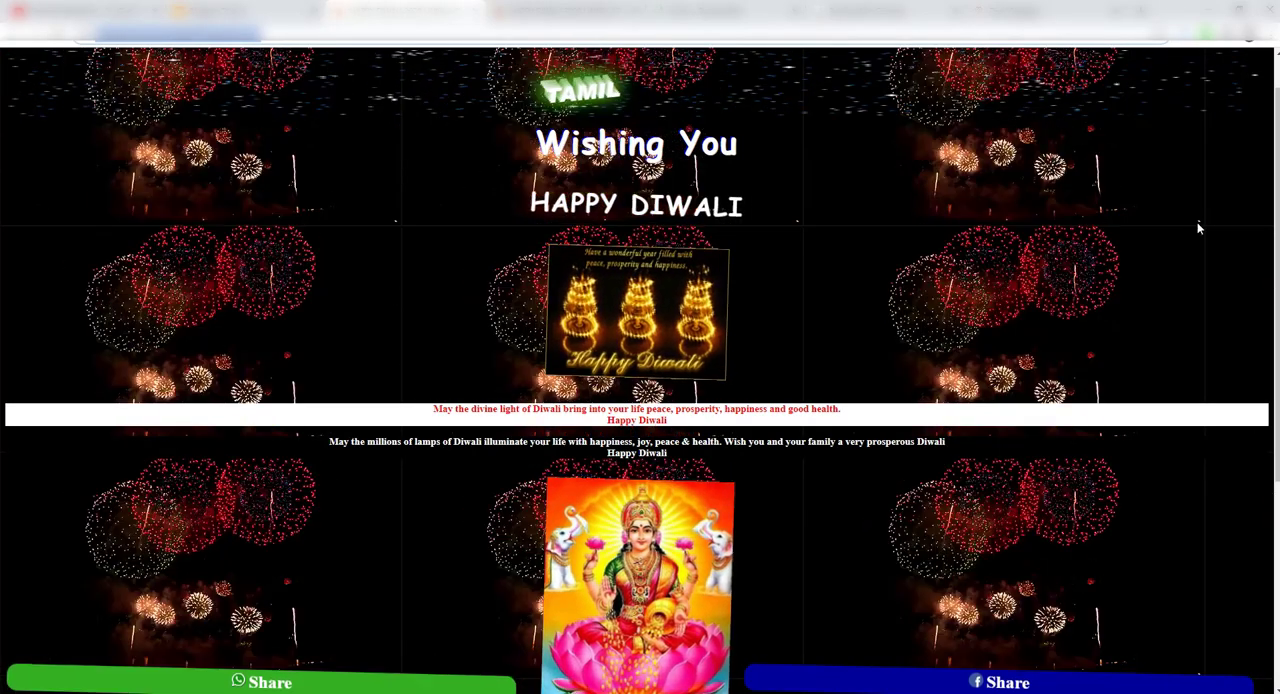
pyautogui.click(898, 11)
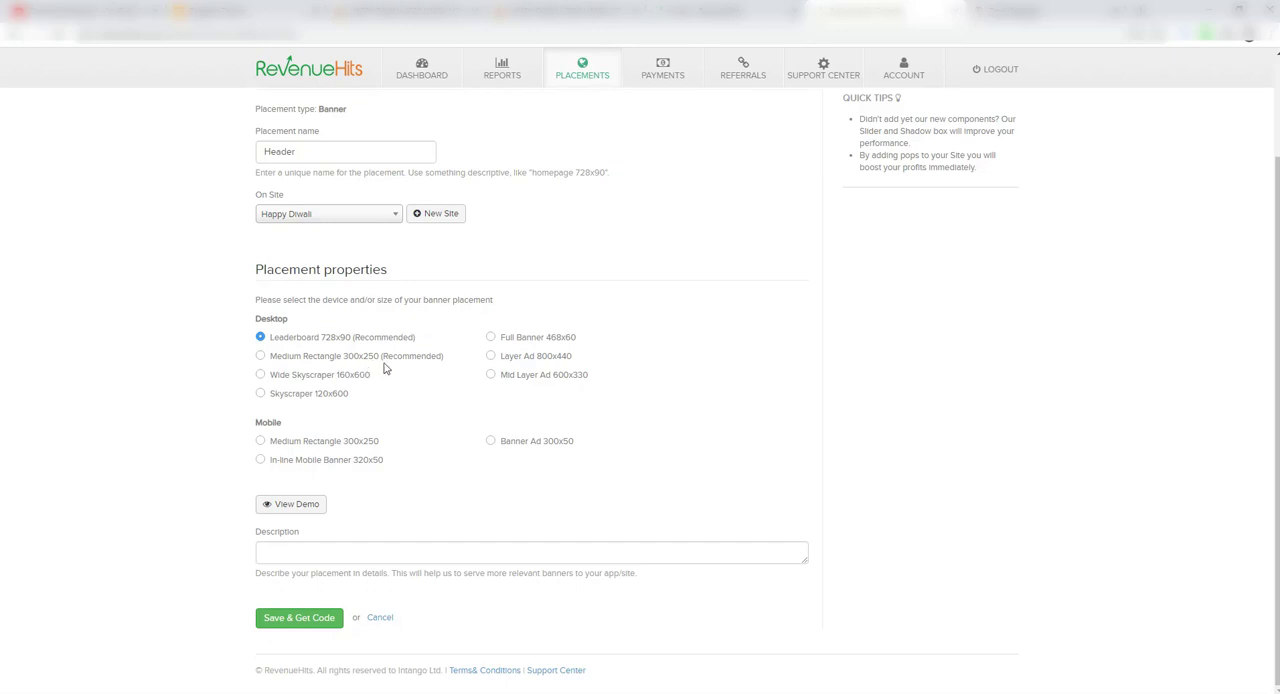
pyautogui.click(260, 357)
pyautogui.click(302, 511)
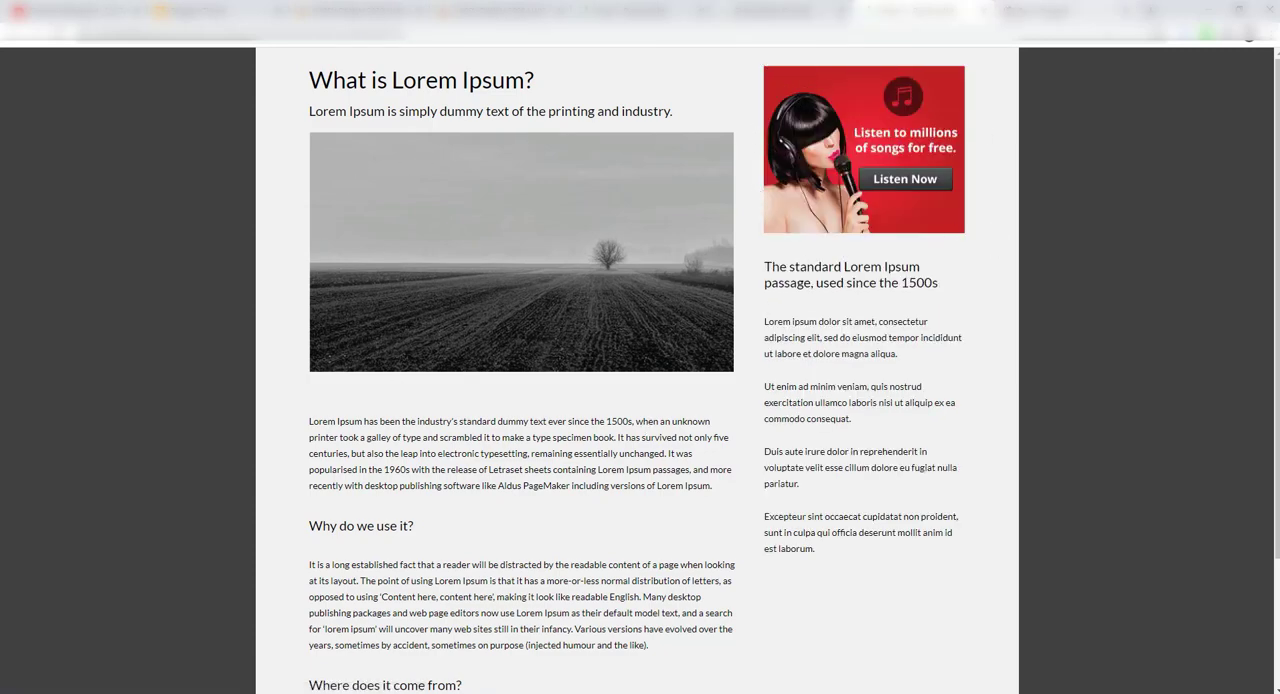
pyautogui.click(987, 12)
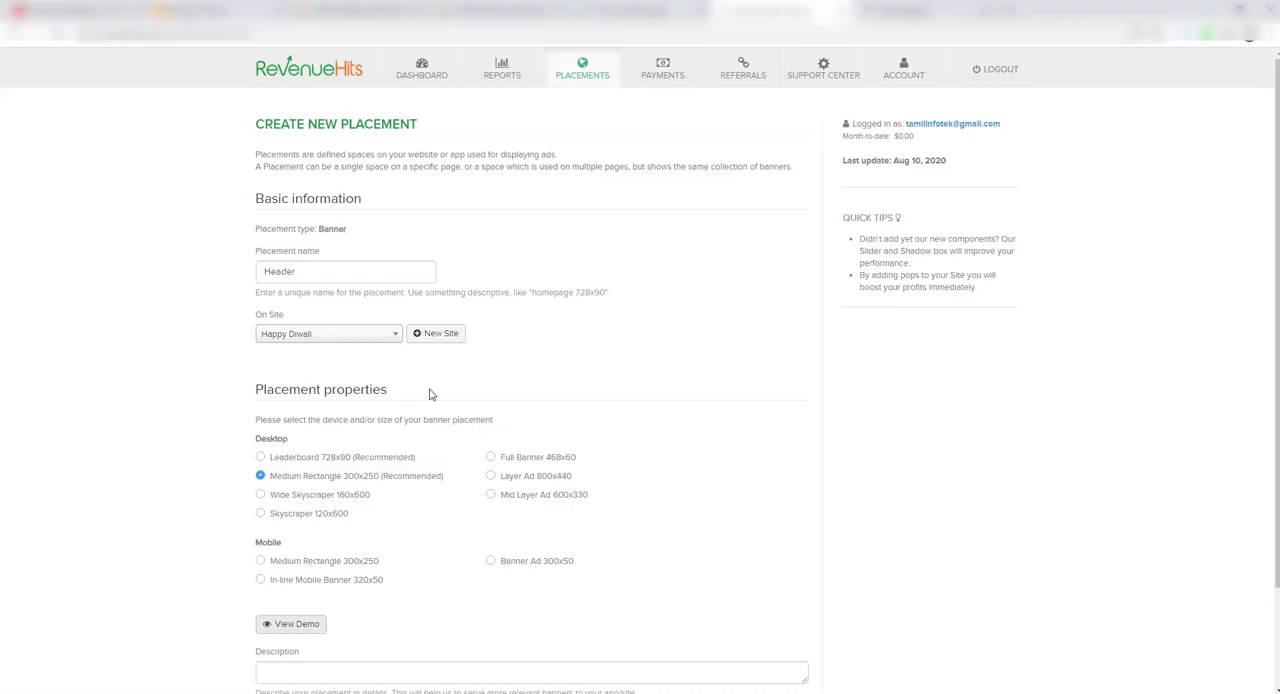
# Step: Keep desktop Medium Rectangle 300x250 as the size, save the Header placement without a description, and copy its tag code
pyautogui.scroll(-2, 581, 549)
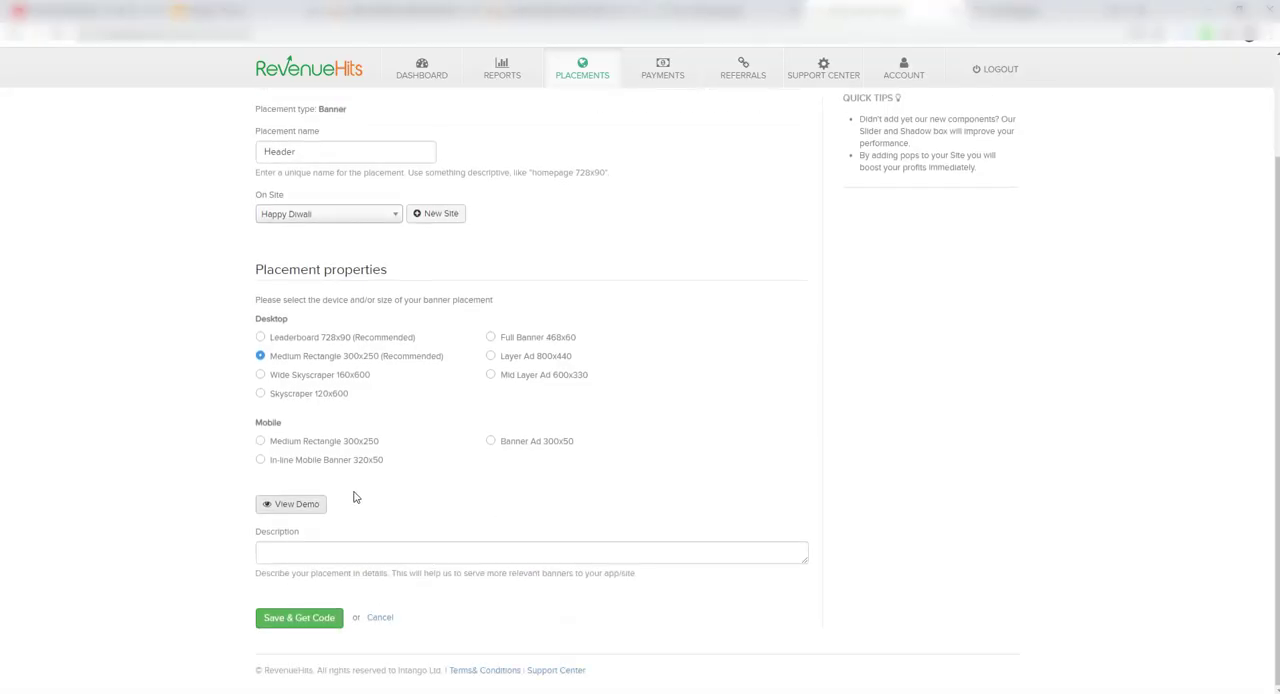
pyautogui.click(260, 443)
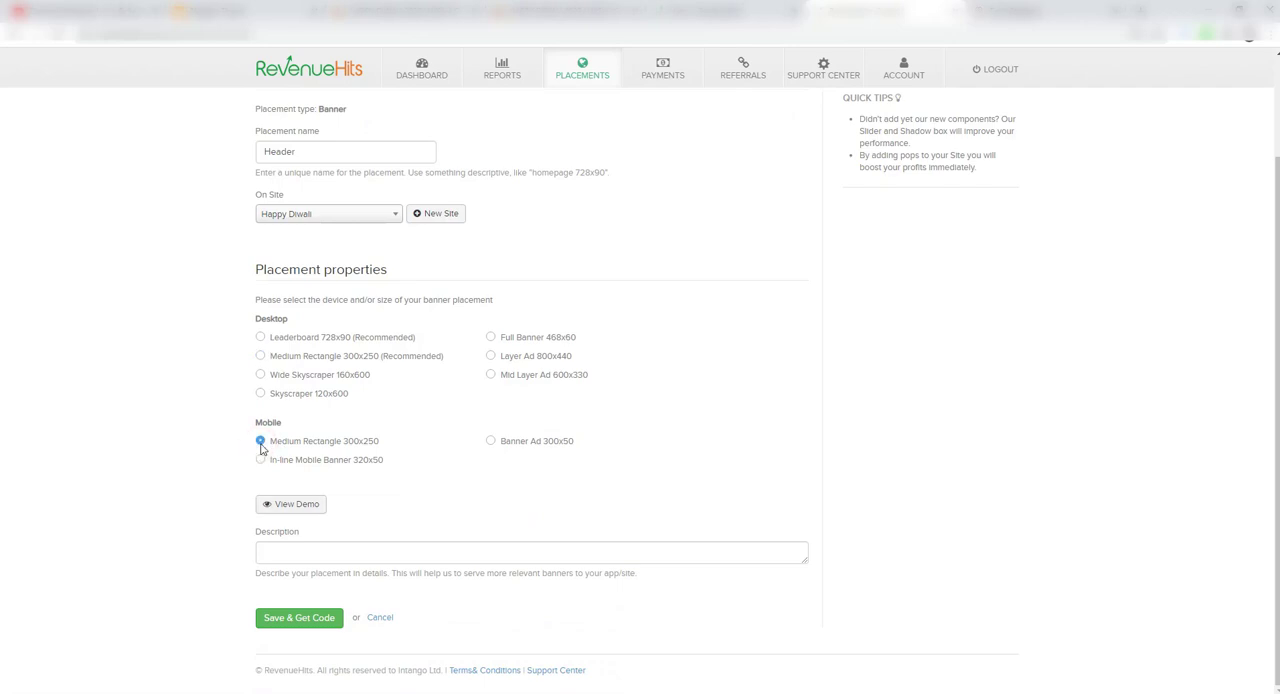
pyautogui.click(261, 356)
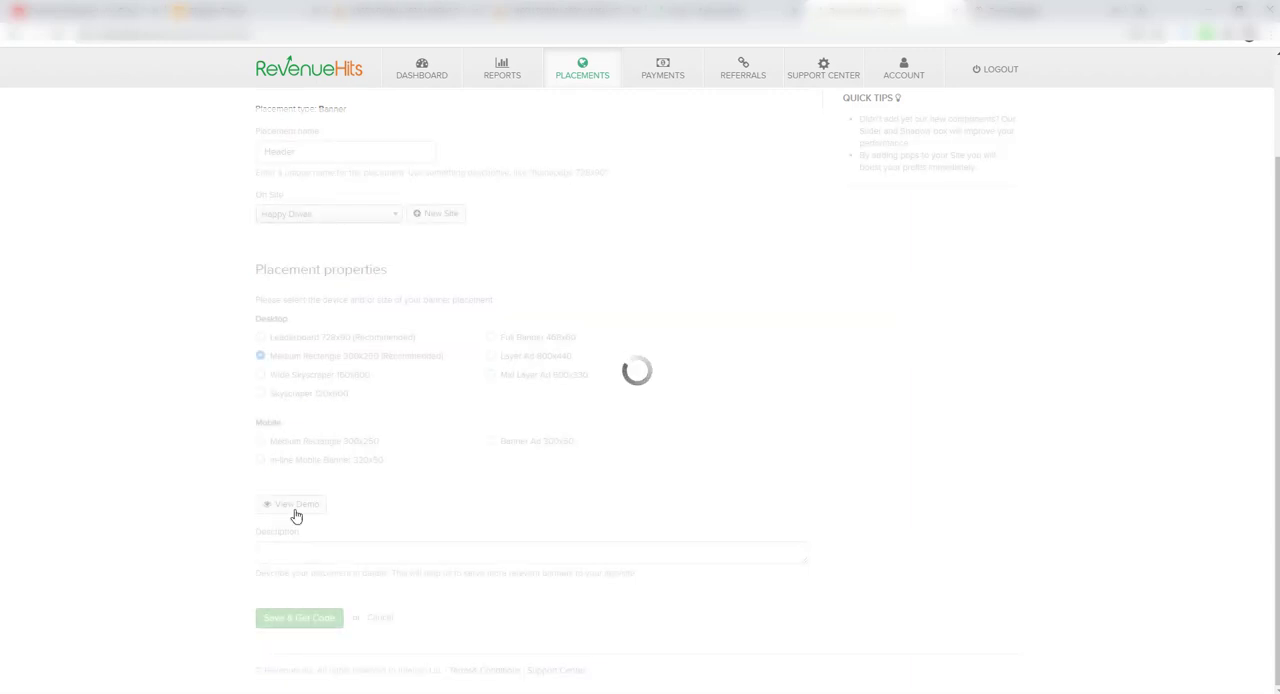
pyautogui.click(300, 552)
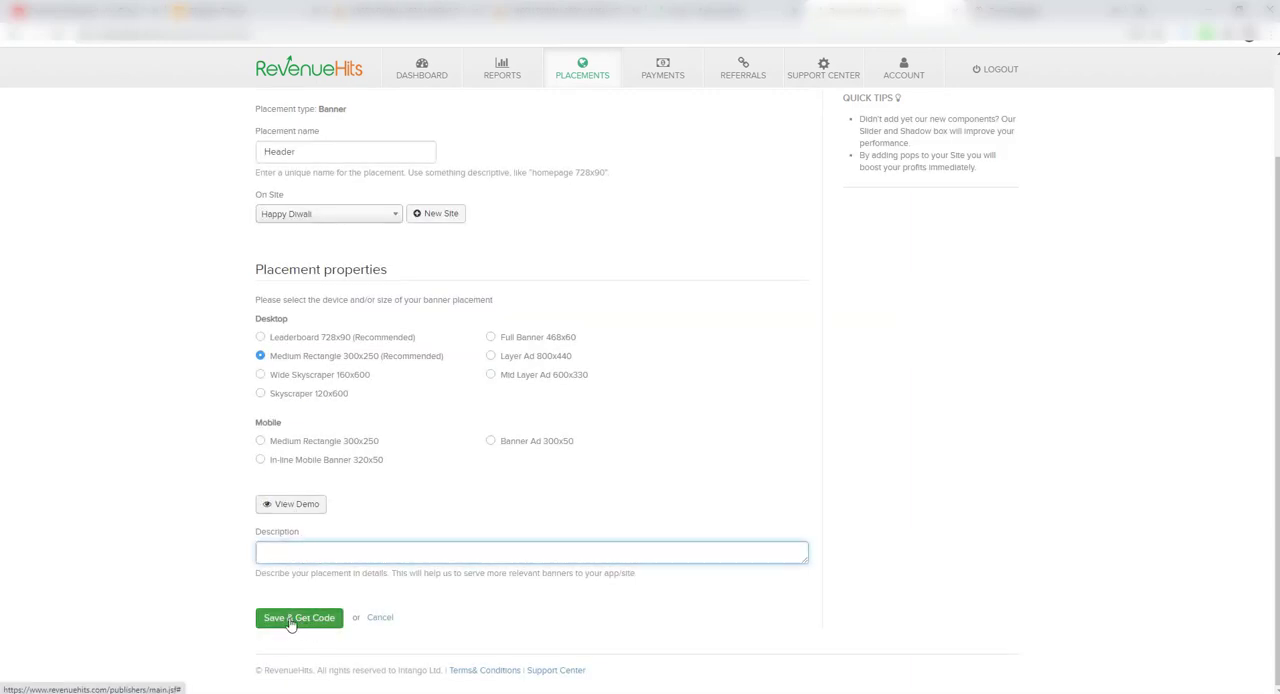
pyautogui.click(292, 622)
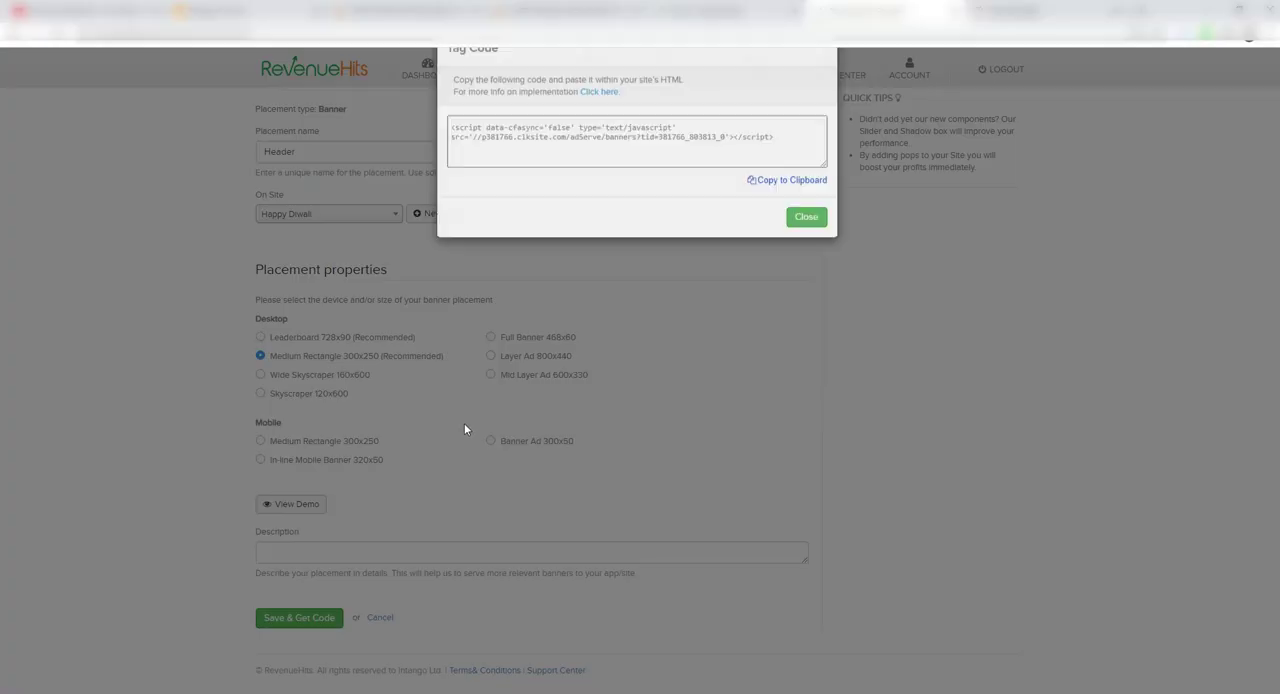
pyautogui.click(786, 219)
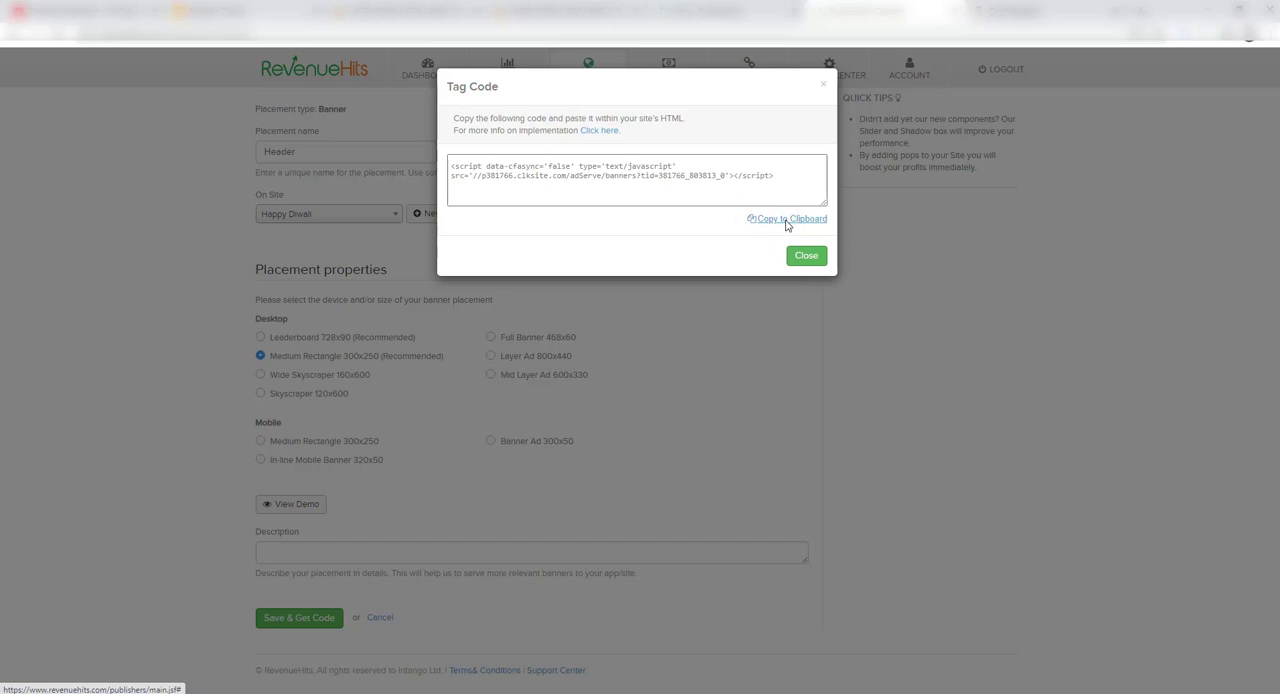
pyautogui.click(786, 219)
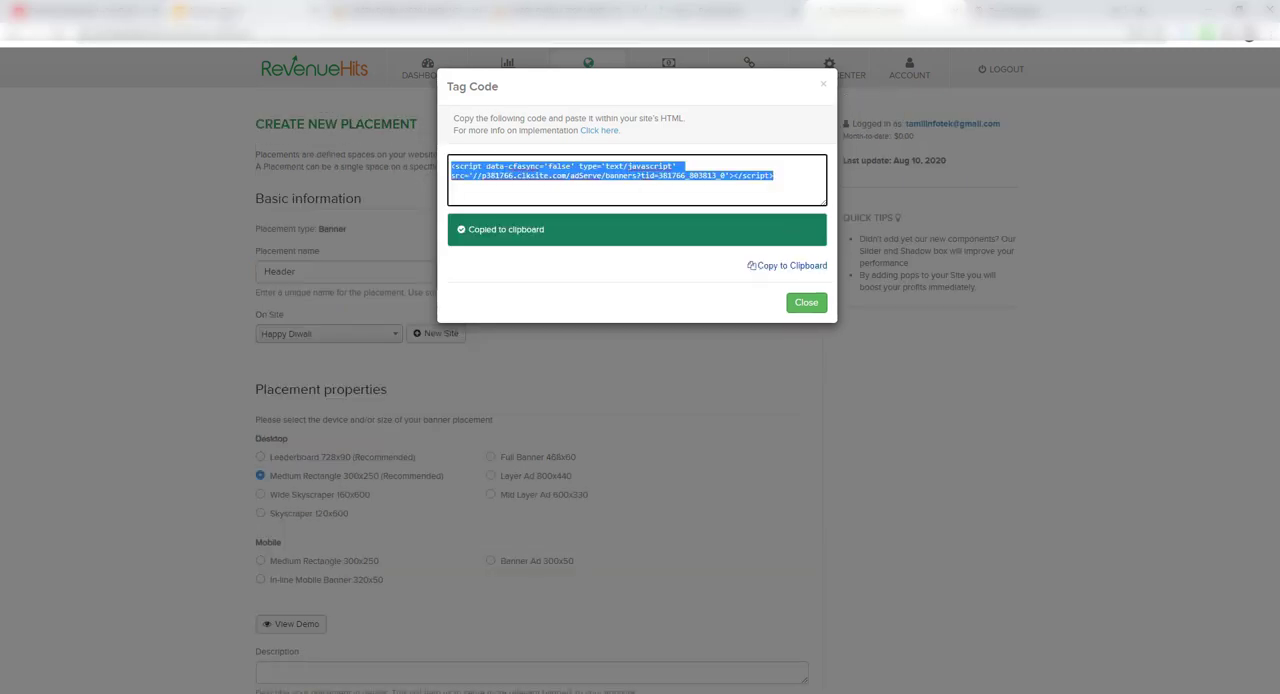
# Step: Switch to Blogger, open the Happy Diwali 2020 theme's HTML for editing, and search it for "adsense"
pyautogui.click(222, 12)
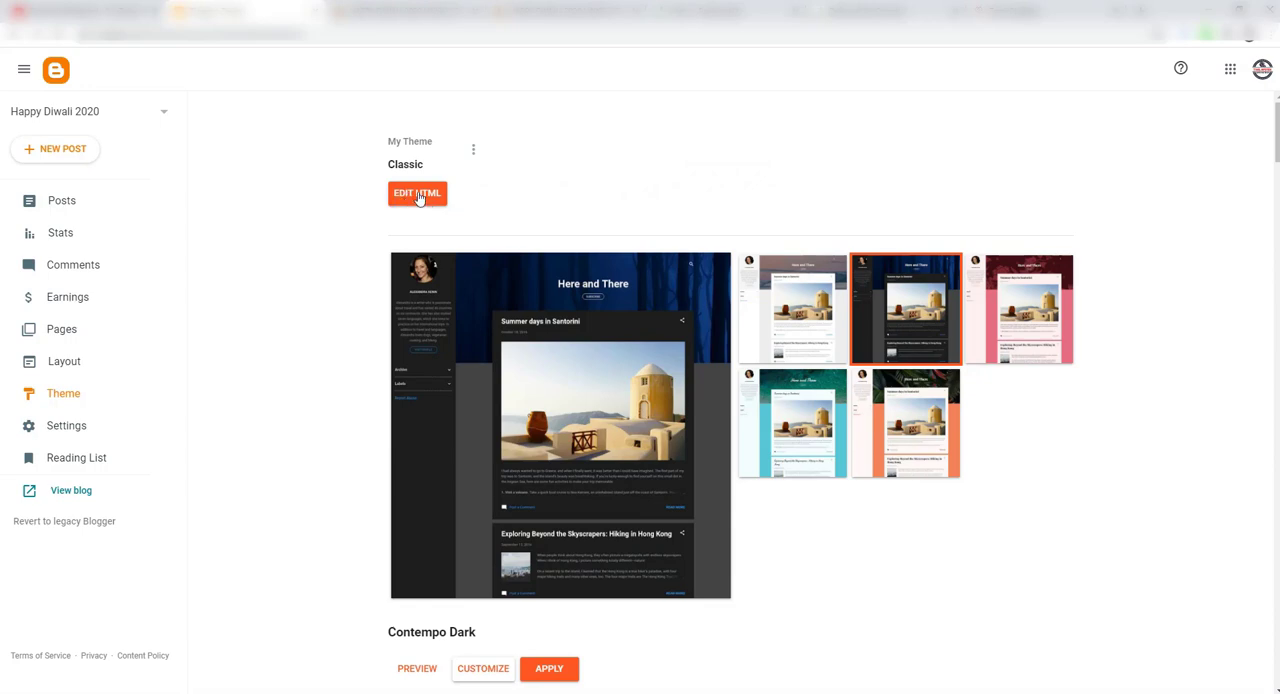
pyautogui.click(420, 196)
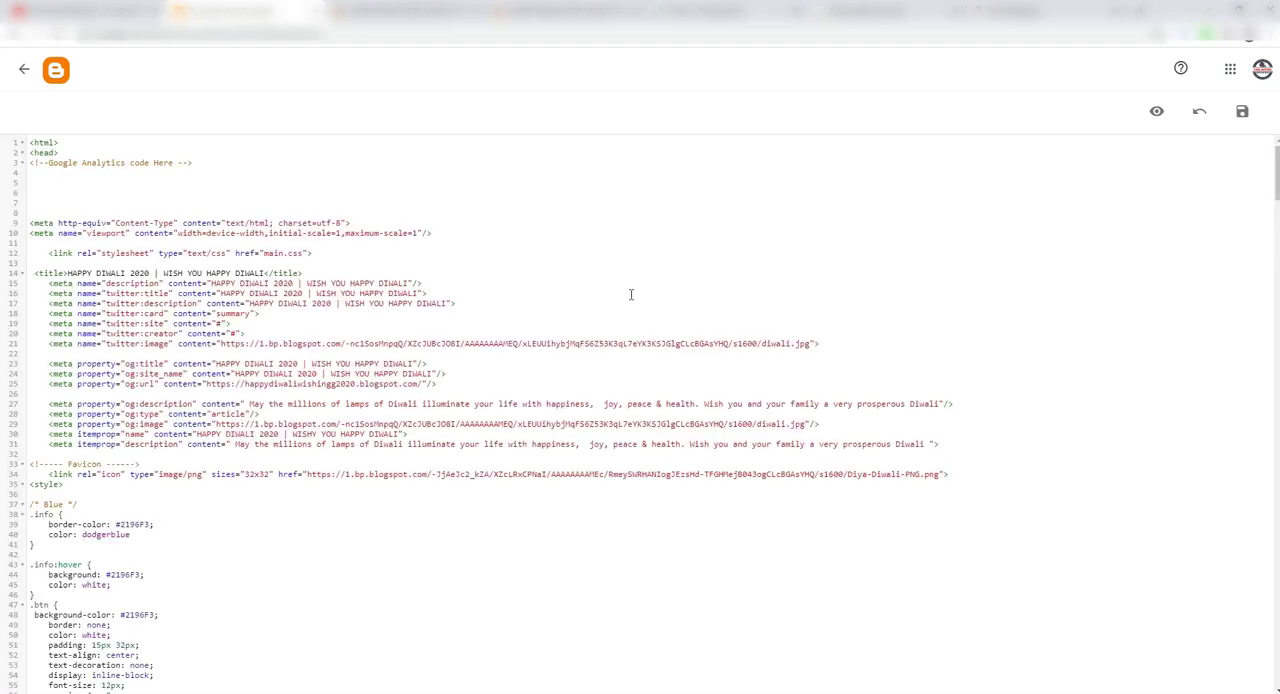
pyautogui.click(631, 294)
pyautogui.hotkey('ctrl', 'f')
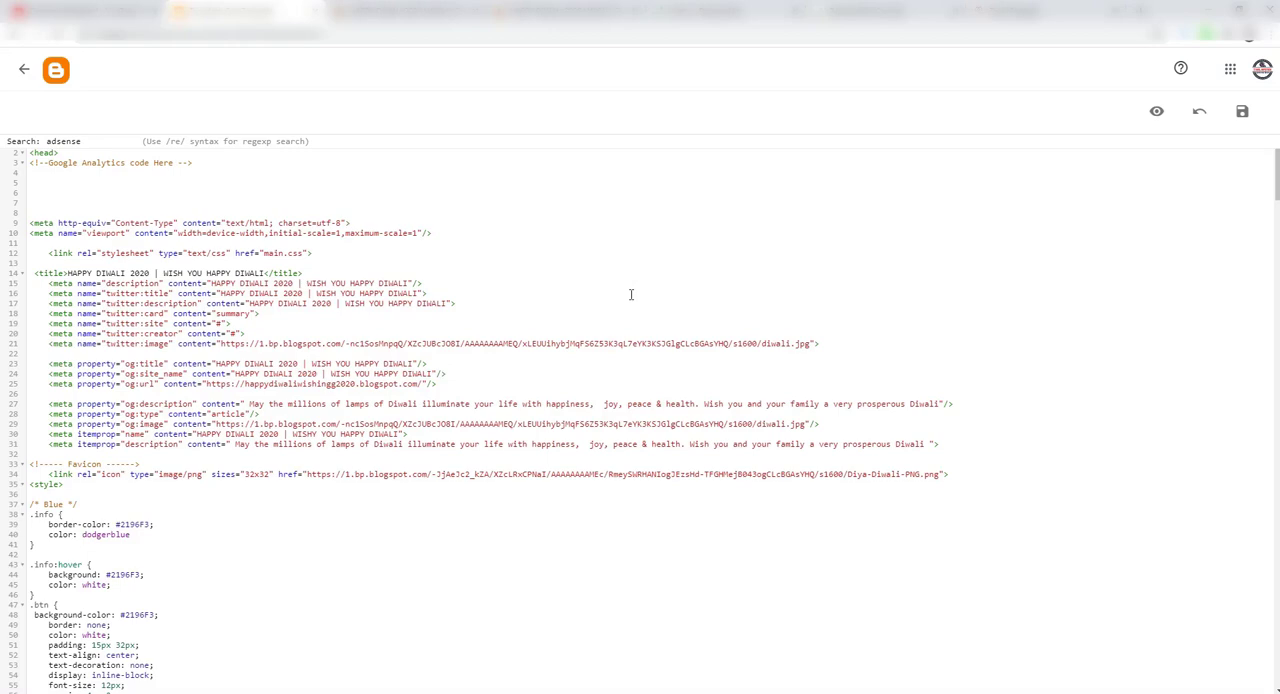
pyautogui.press('Return')
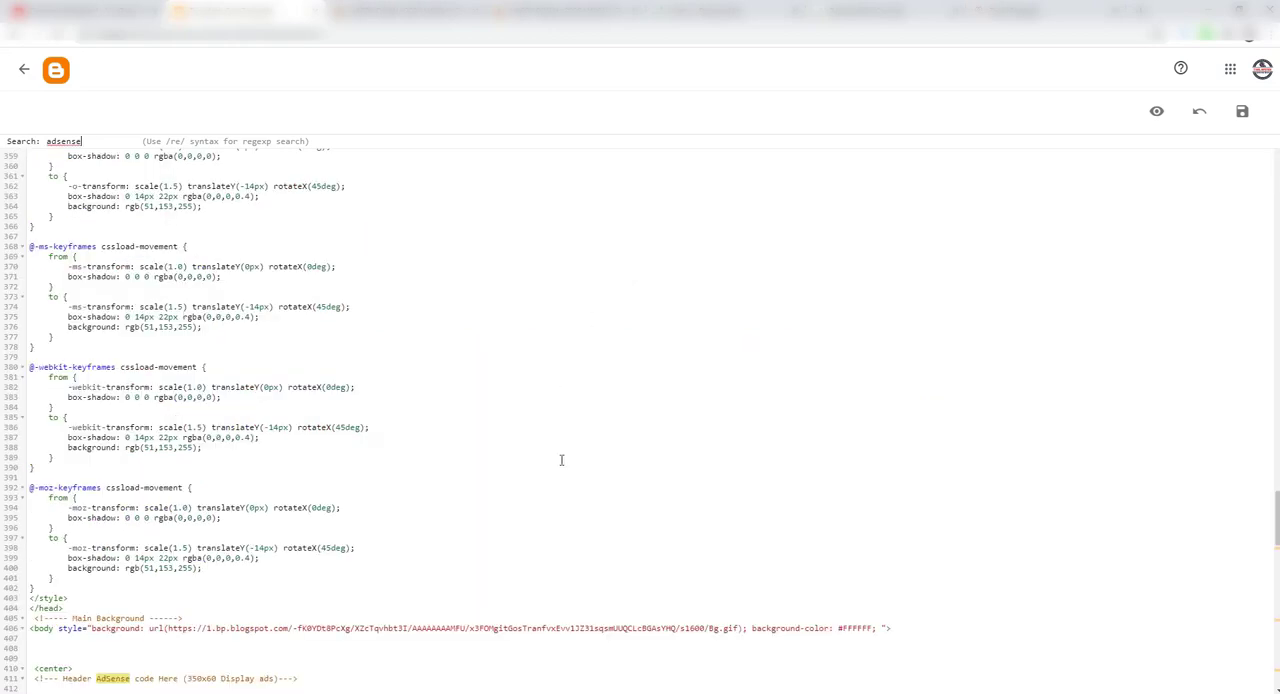
pyautogui.scroll(-3, 561, 460)
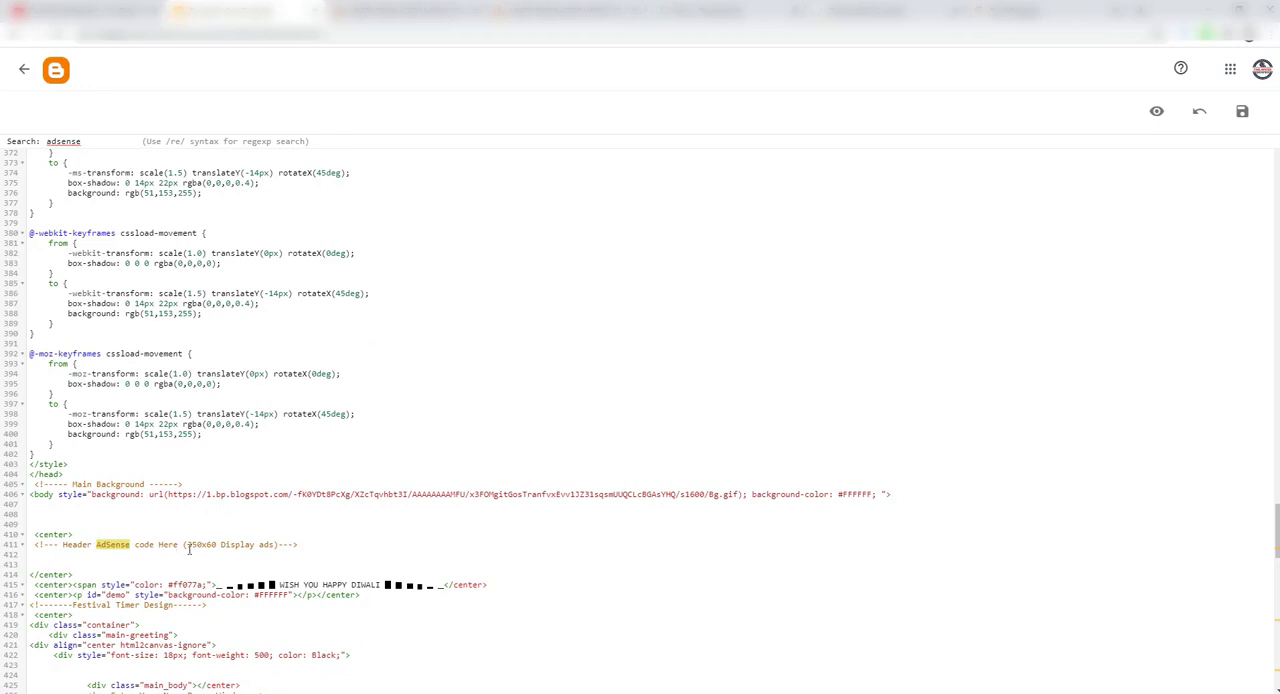
# Step: Paste the copied banner tag code two lines below the Header AdSense comment in the theme HTML
pyautogui.click(305, 545)
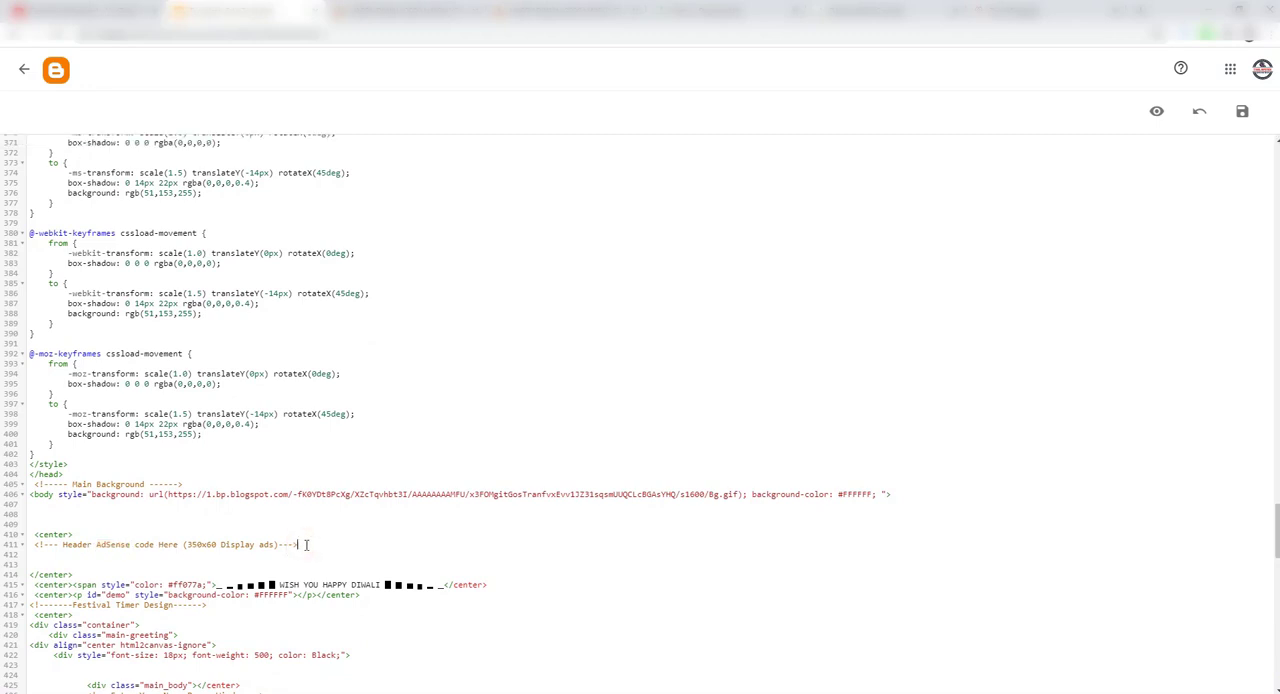
pyautogui.press('Return')
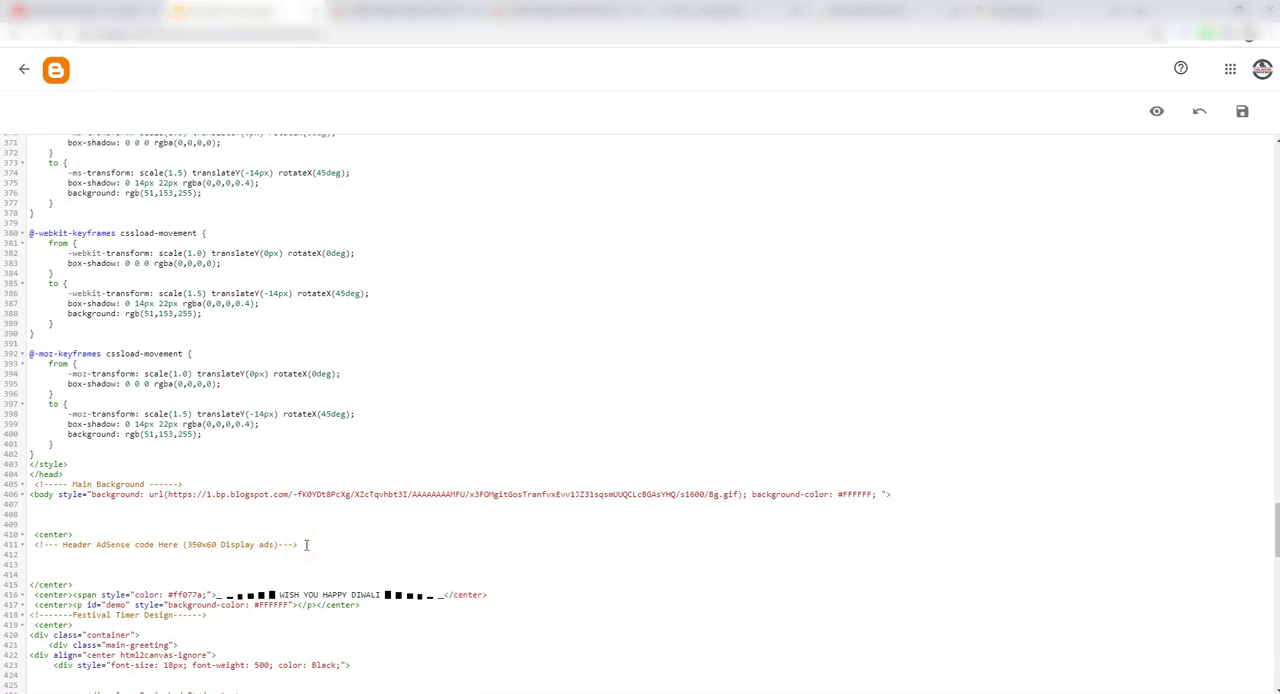
pyautogui.press('Return')
pyautogui.hotkey('ctrl', 'v')
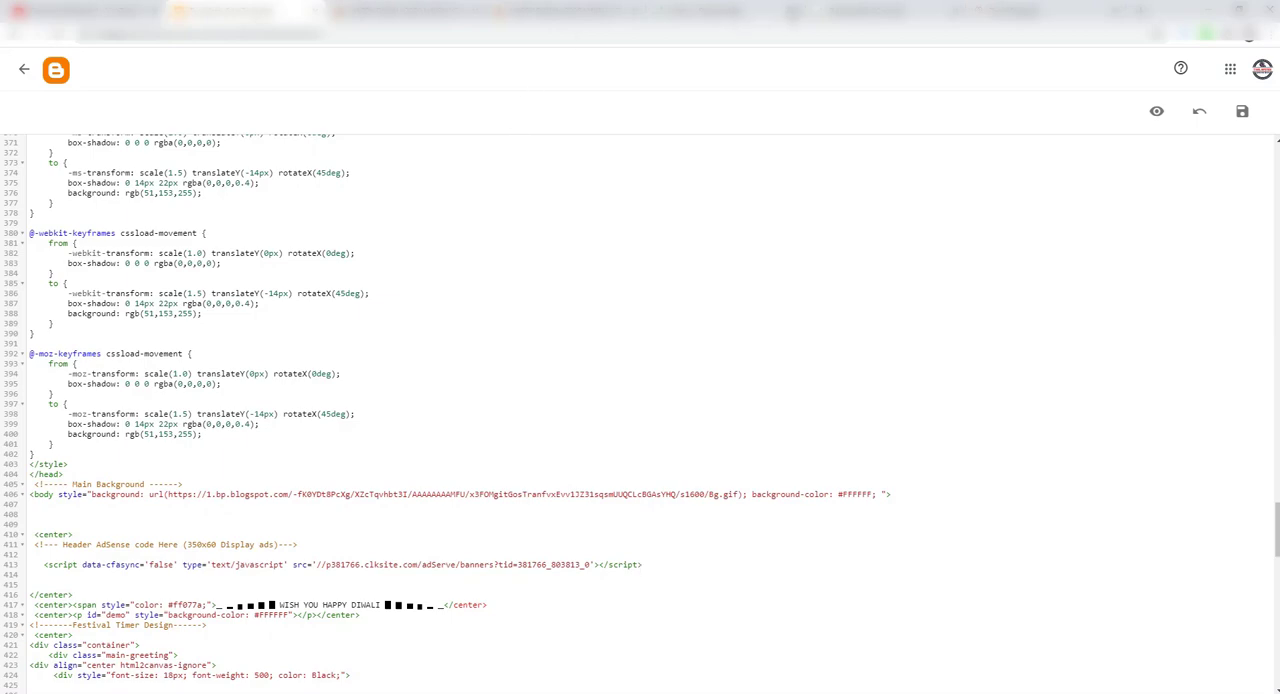
# Step: Return to RevenueHits, close the tag code, and start another banner placement named Centre Ads
pyautogui.click(858, 11)
pyautogui.click(794, 299)
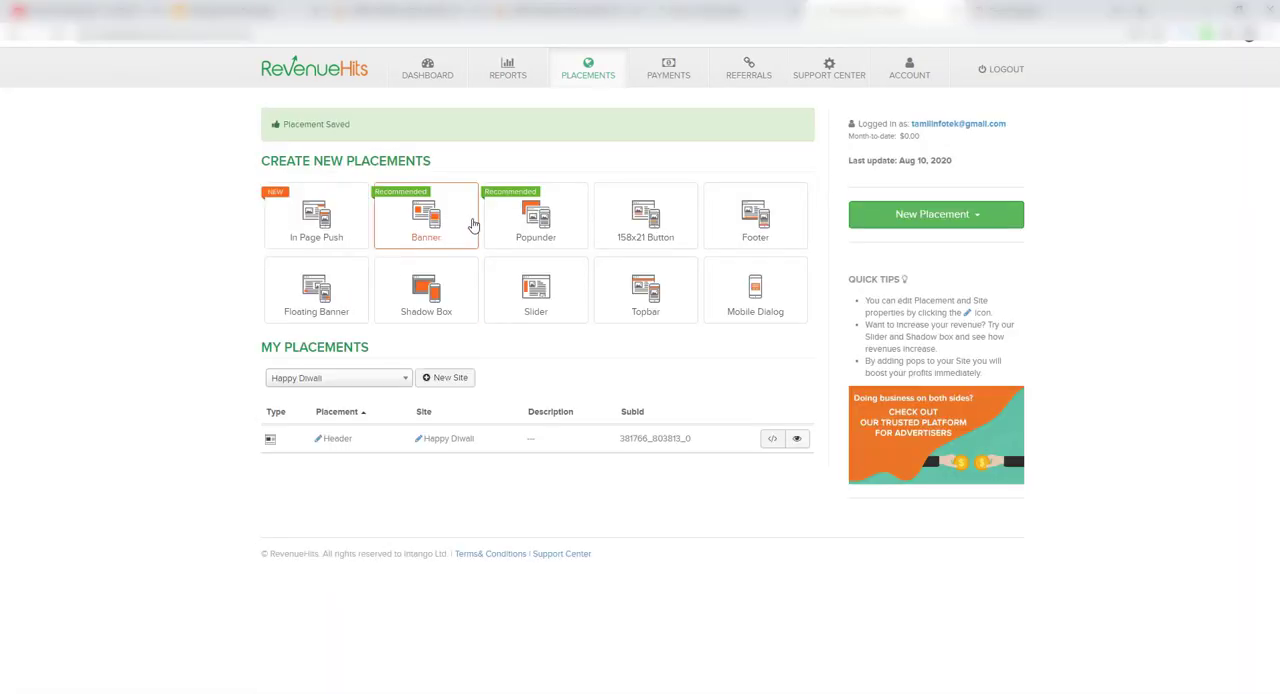
pyautogui.click(444, 219)
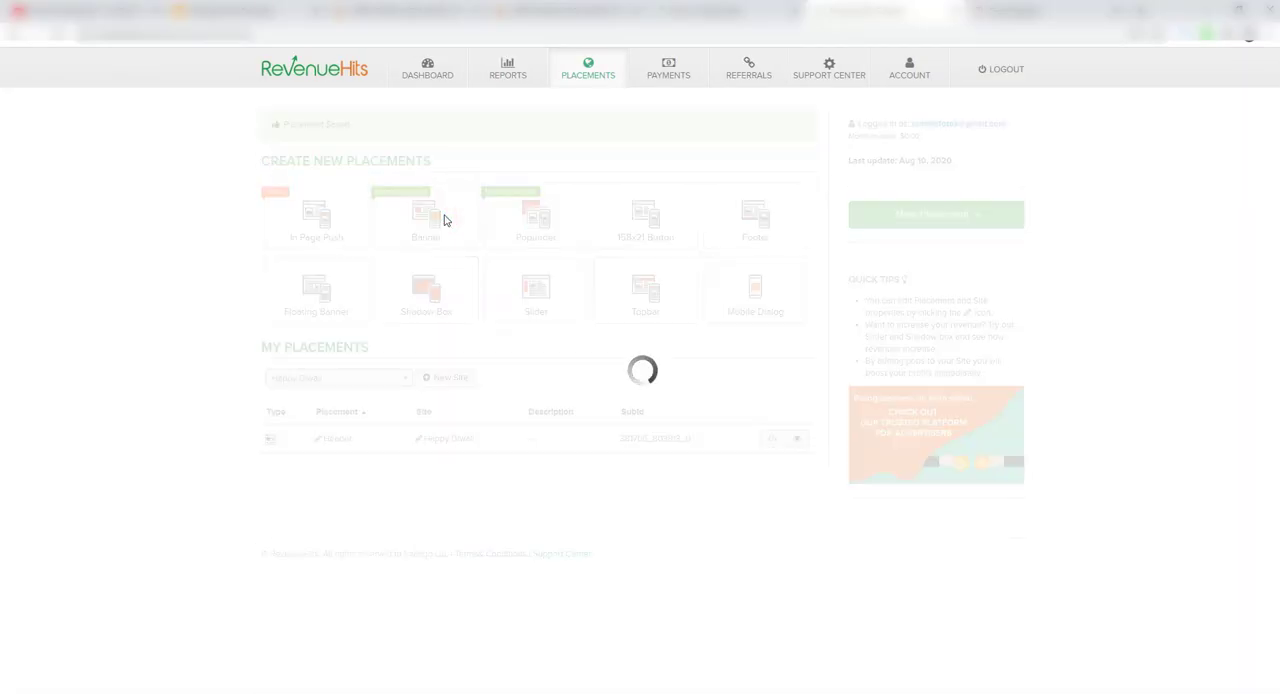
pyautogui.click(343, 273)
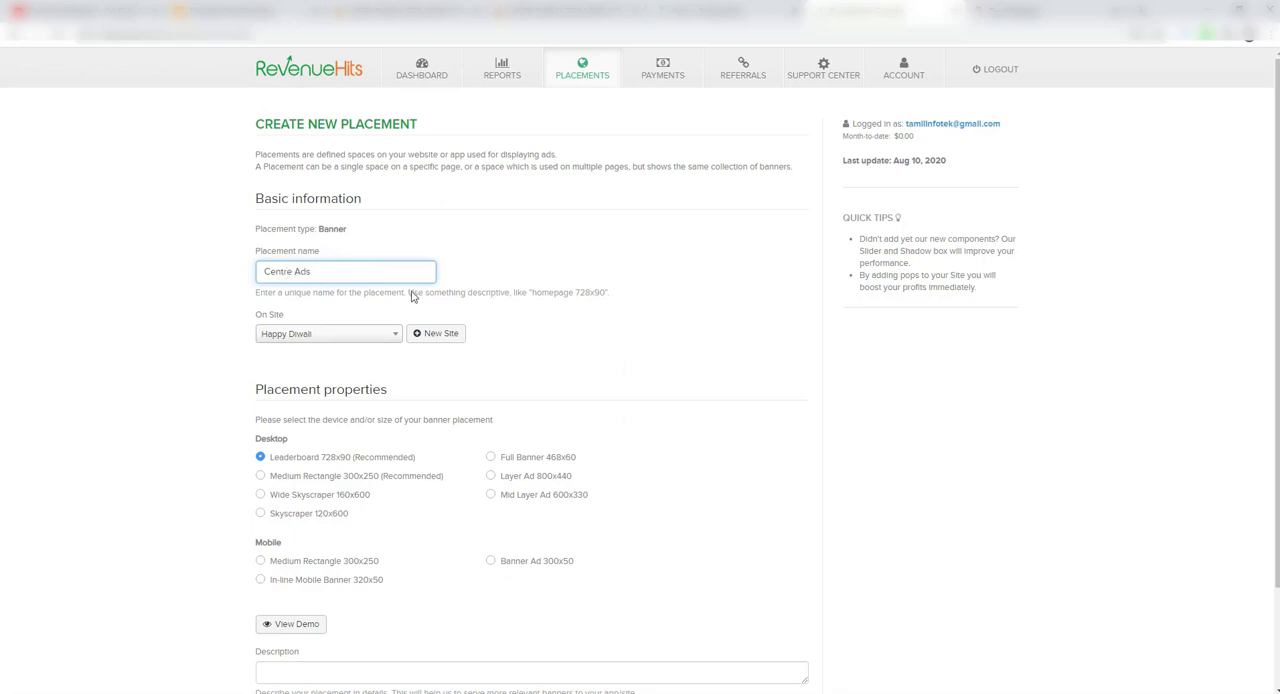
# Step: Set the Centre Ads placement to desktop Medium Rectangle 300x250, save it, and copy its tag code
pyautogui.scroll(-2, 700, 480)
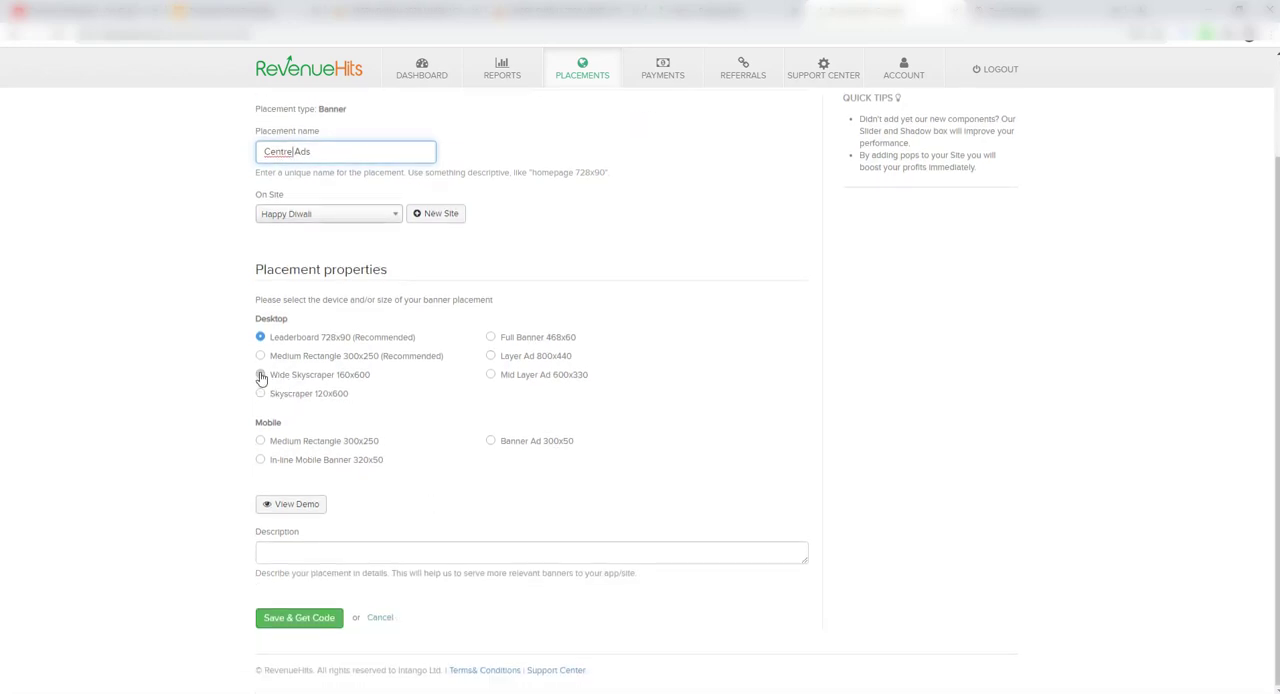
pyautogui.click(260, 356)
pyautogui.click(300, 620)
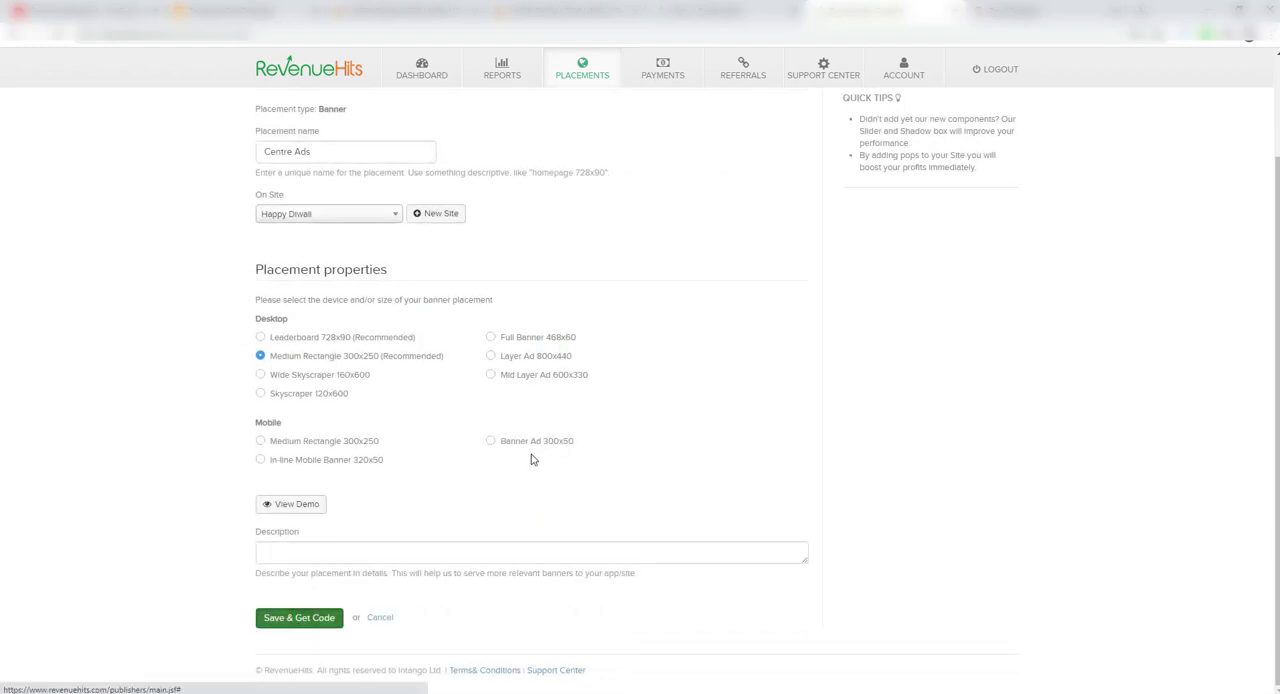
pyautogui.click(300, 619)
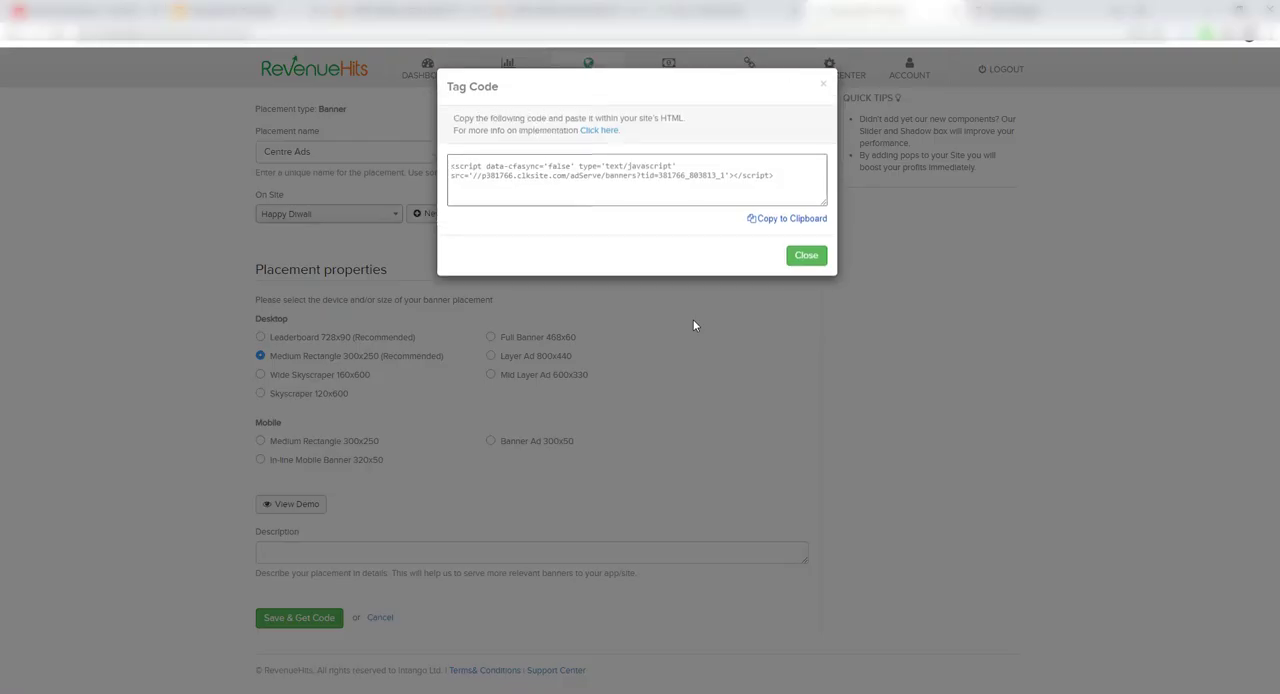
pyautogui.click(806, 219)
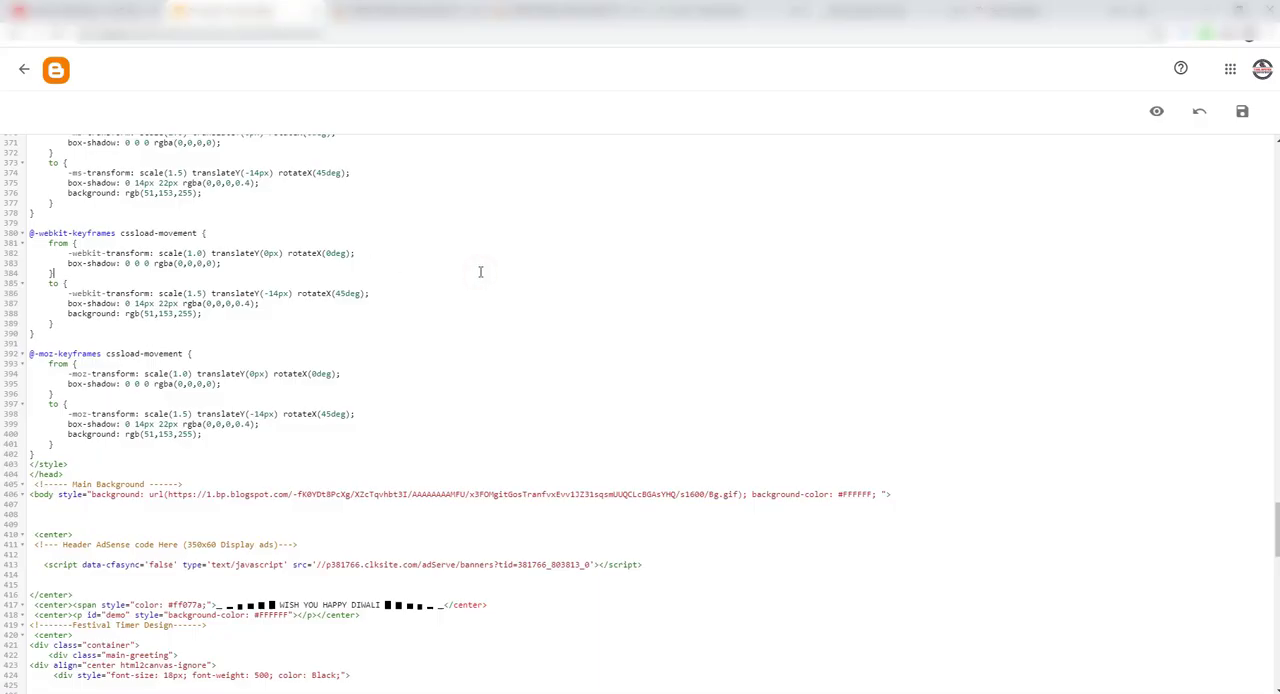
# Step: Search the theme HTML for "adsense" and paste the Centre Ads tag code two lines below the Center AdSense comment
pyautogui.hotkey('ctrl', 'f')
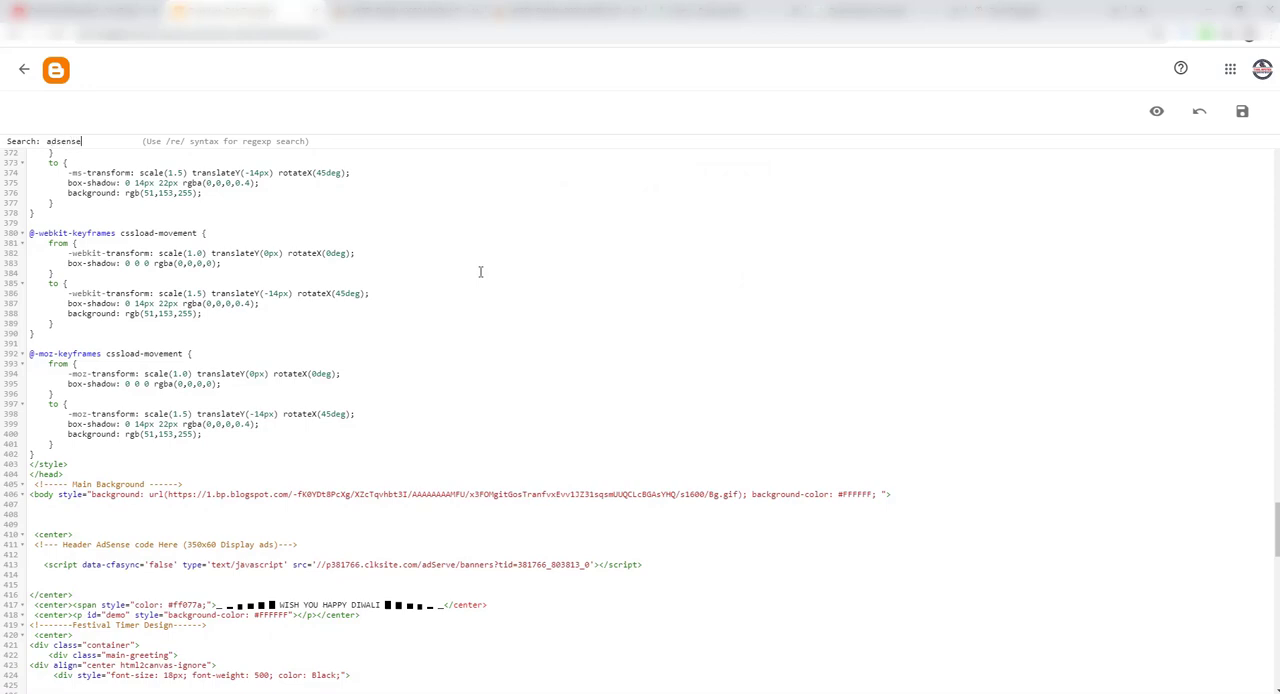
pyautogui.press('Return')
pyautogui.scroll(-6, 160, 183)
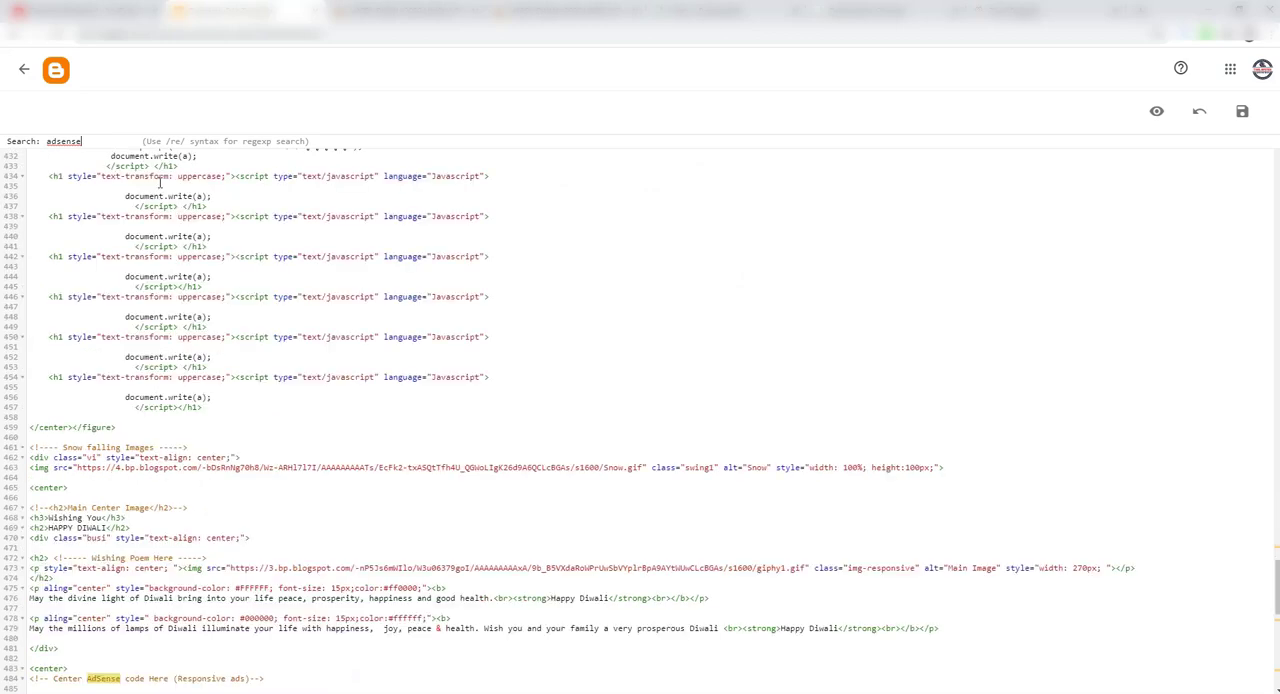
pyautogui.scroll(-2, 208, 567)
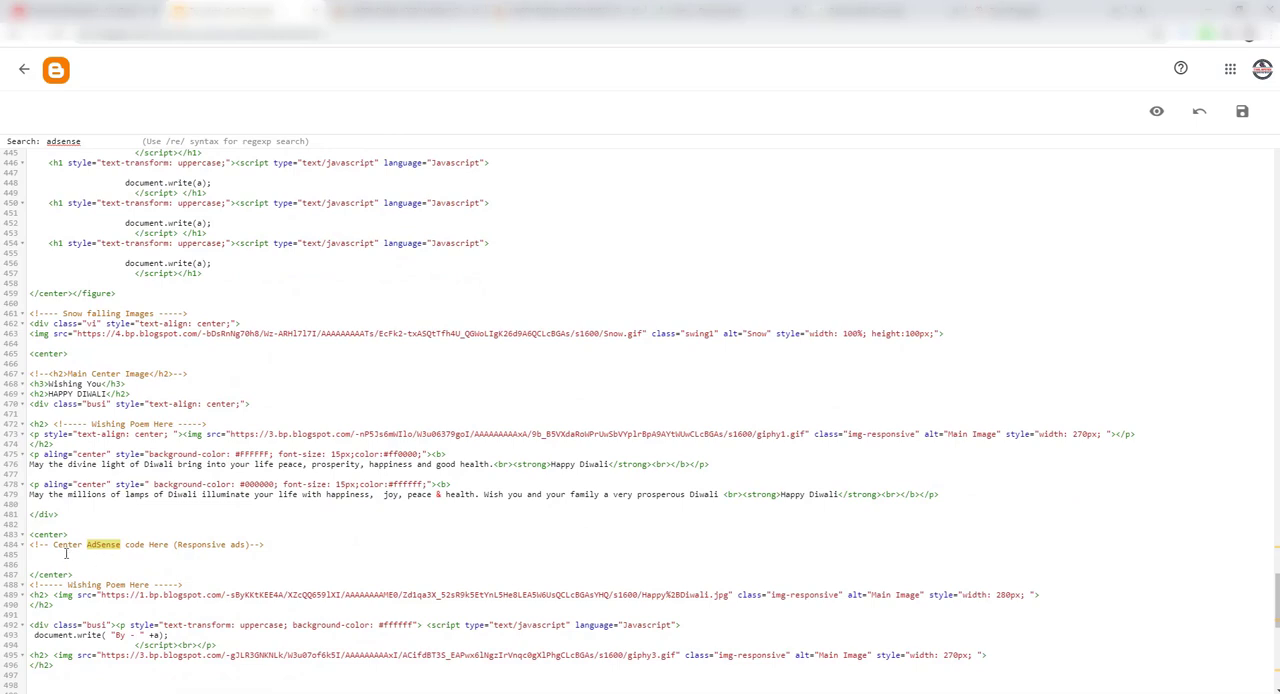
pyautogui.click(270, 544)
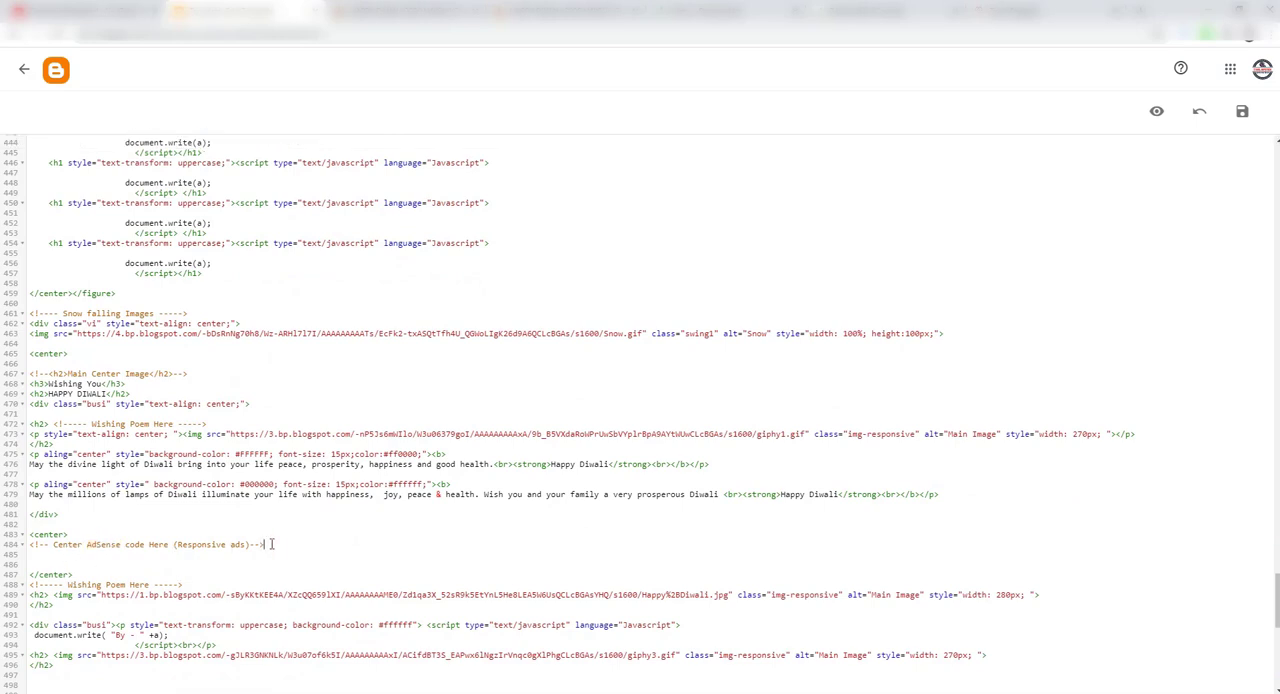
pyautogui.press('Return')
pyautogui.press('Return')
pyautogui.hotkey('ctrl', 'v')
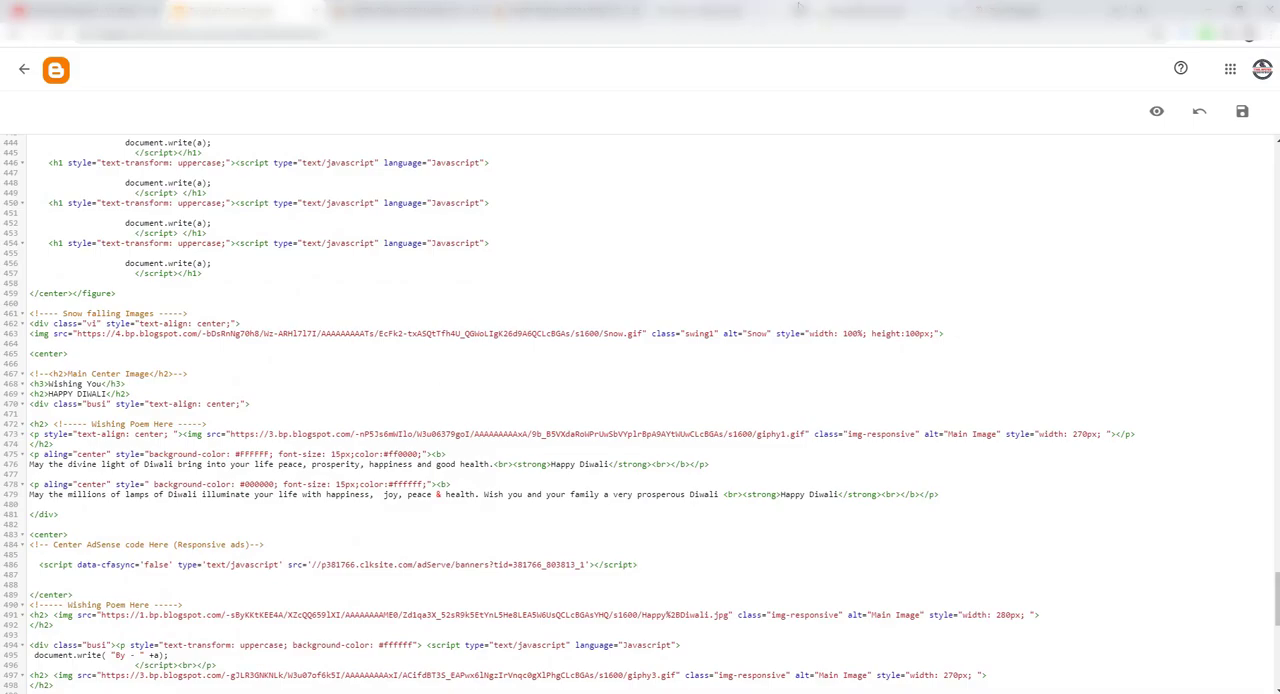
# Step: Return to RevenueHits, close the tag code, and start another banner placement named Bottom Ads
pyautogui.click(863, 14)
pyautogui.click(797, 298)
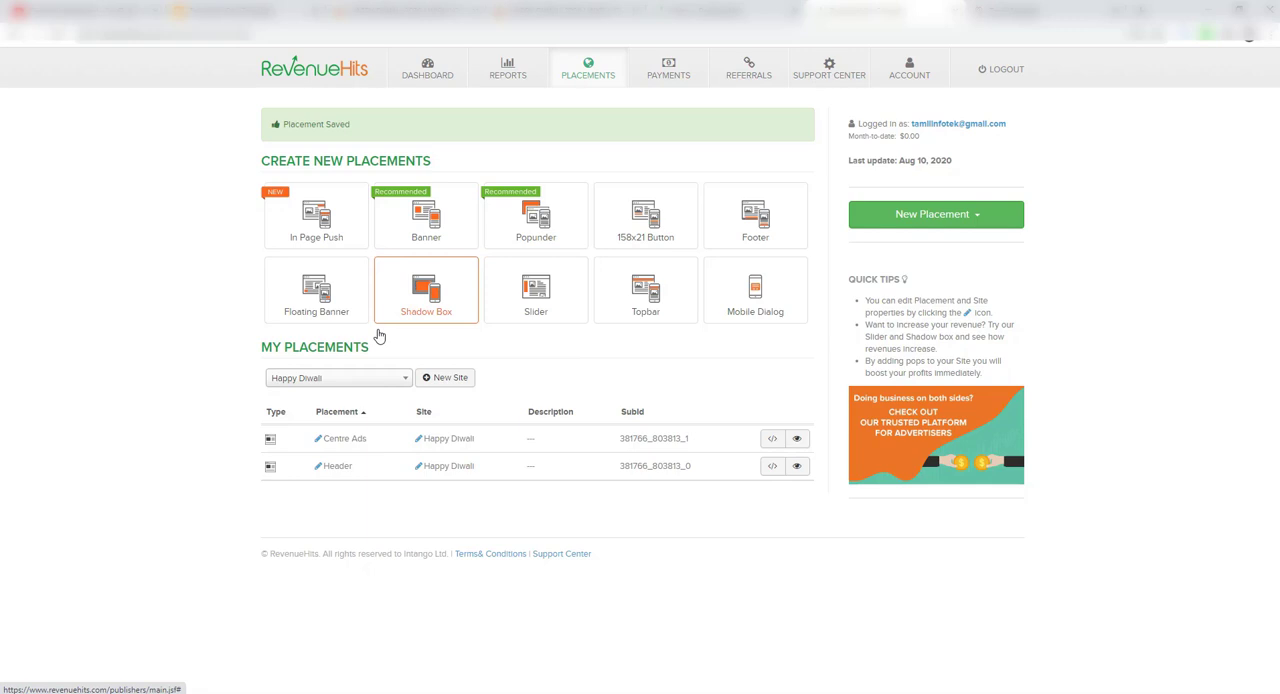
pyautogui.click(428, 232)
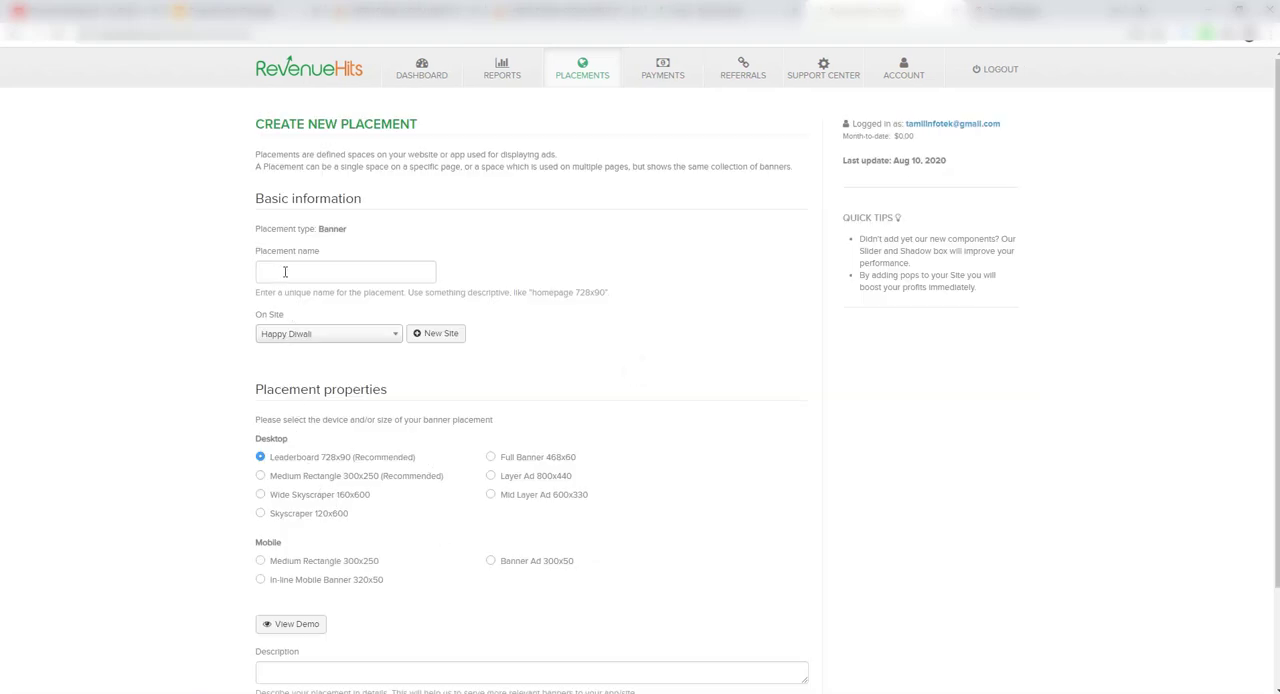
pyautogui.click(285, 272)
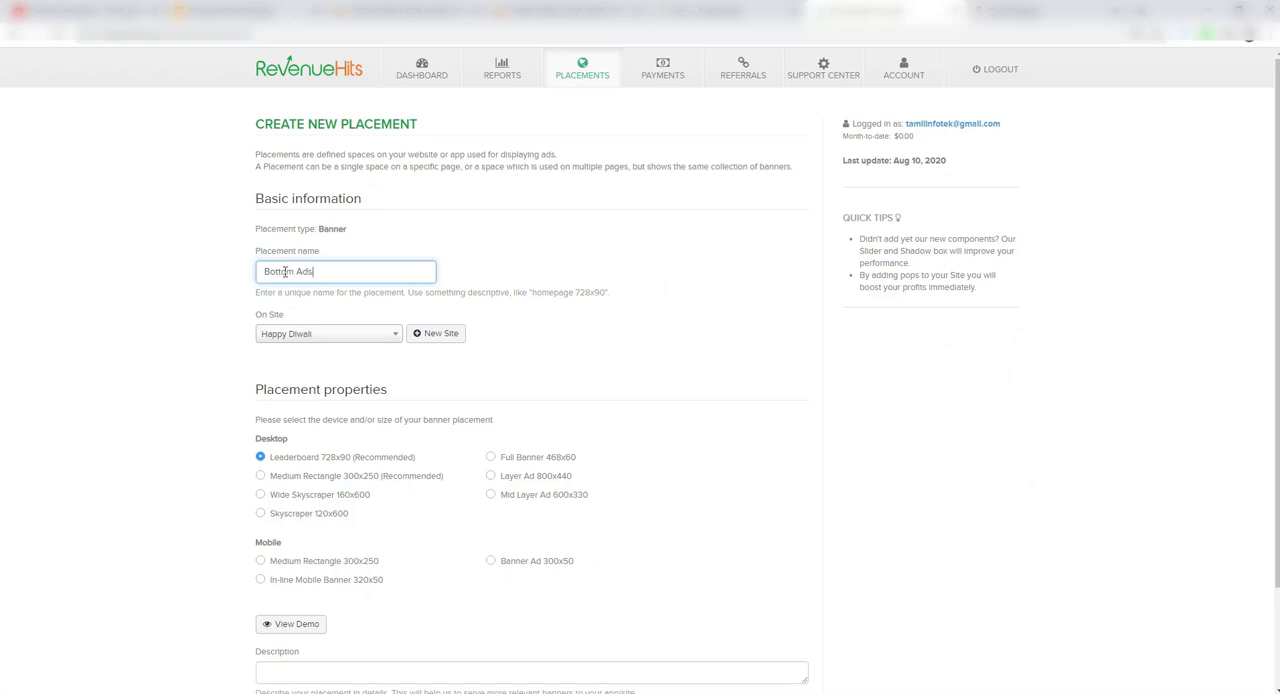
# Step: Set the Bottom Ads placement to desktop Medium Rectangle 300x250, save it, and copy its tag code
pyautogui.click(259, 479)
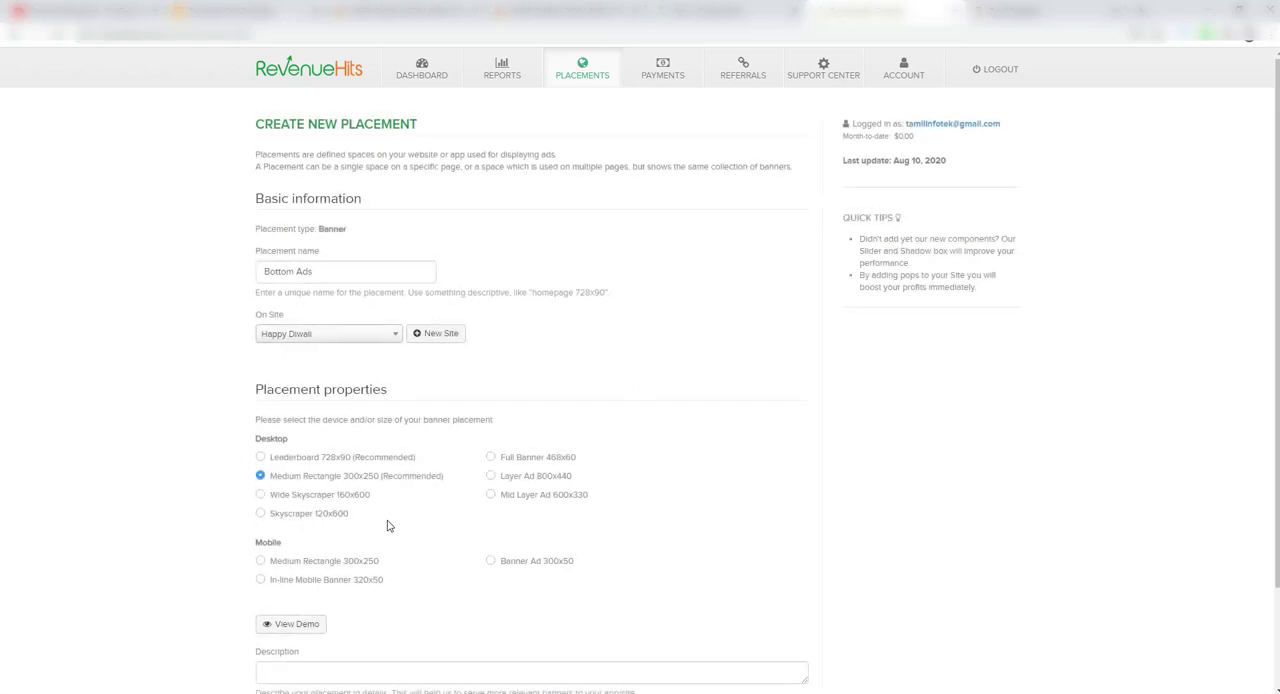
pyautogui.scroll(-3, 389, 527)
pyautogui.click(322, 628)
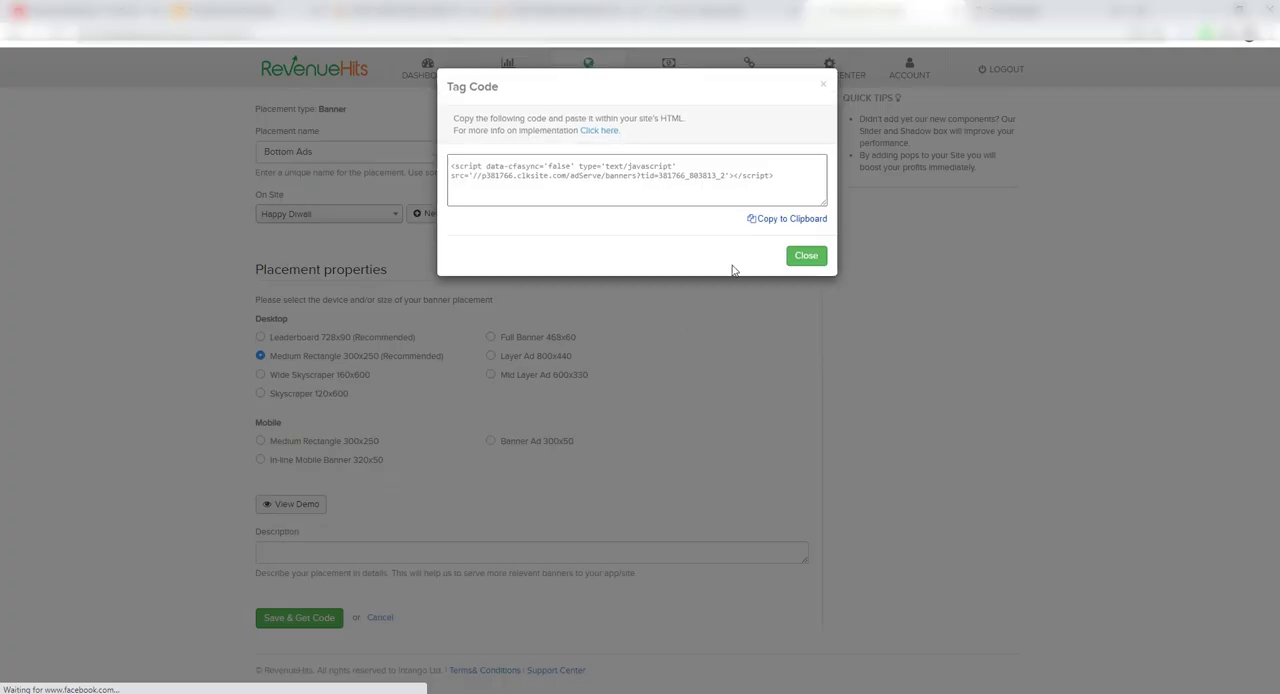
pyautogui.click(773, 219)
# Step: Switch to Blogger, find the Below AdSense comment in the theme HTML, and paste the Bottom Ads tag code two lines below it
pyautogui.click(206, 6)
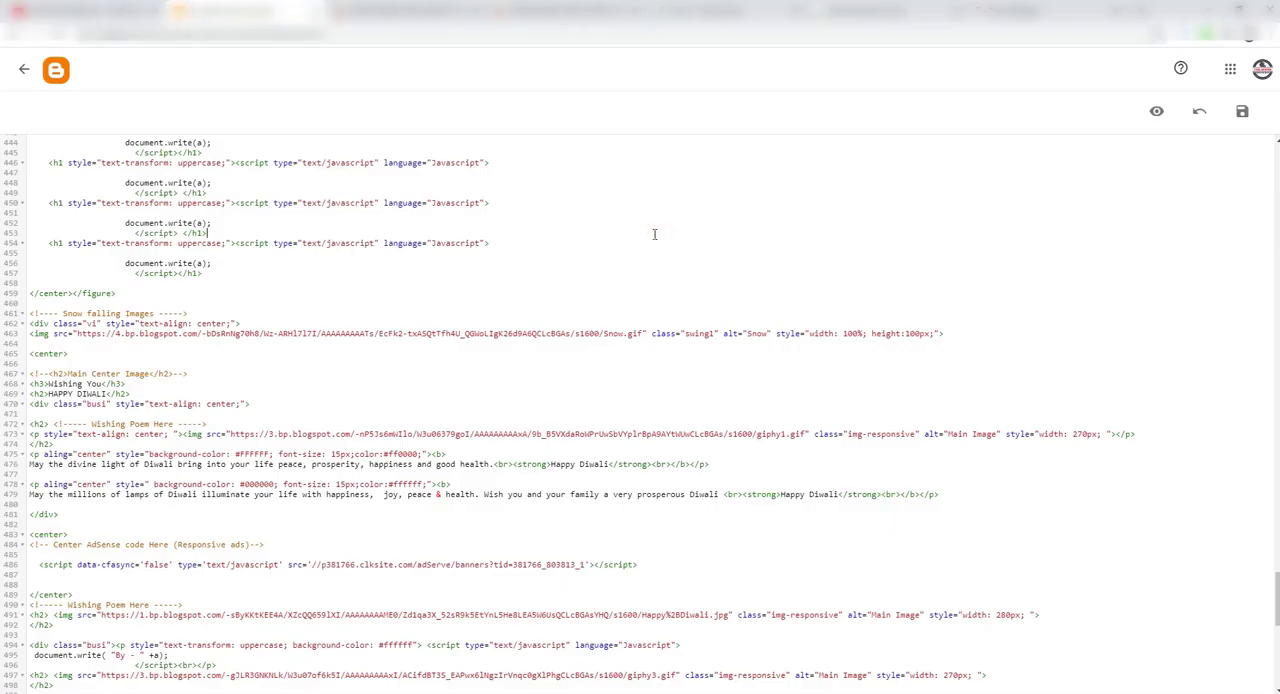
pyautogui.hotkey('ctrl', 'f')
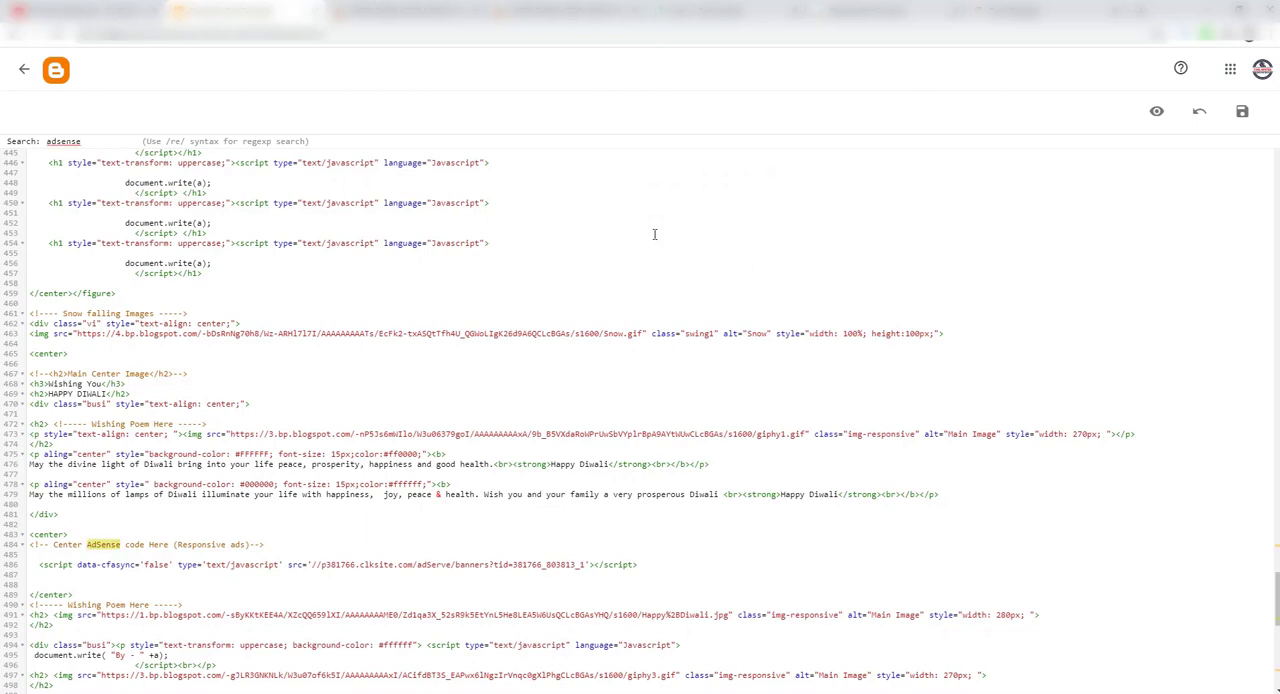
pyautogui.press('Return')
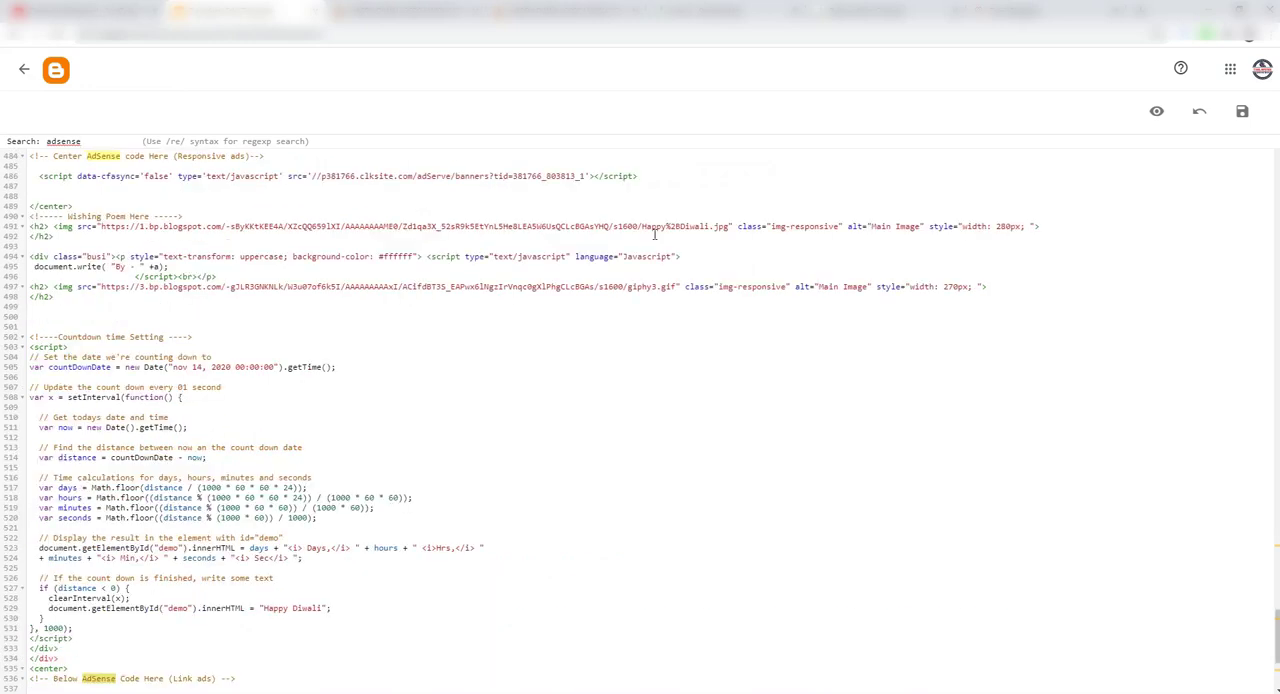
pyautogui.scroll(-3, 223, 635)
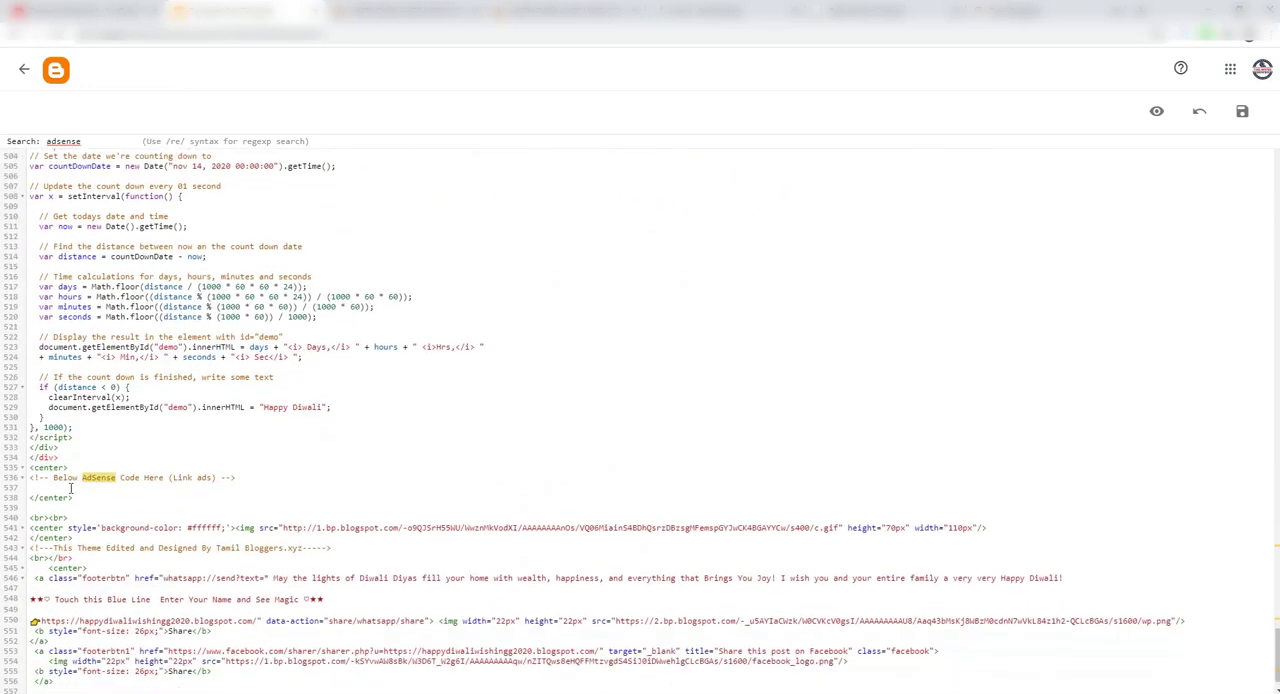
pyautogui.click(241, 477)
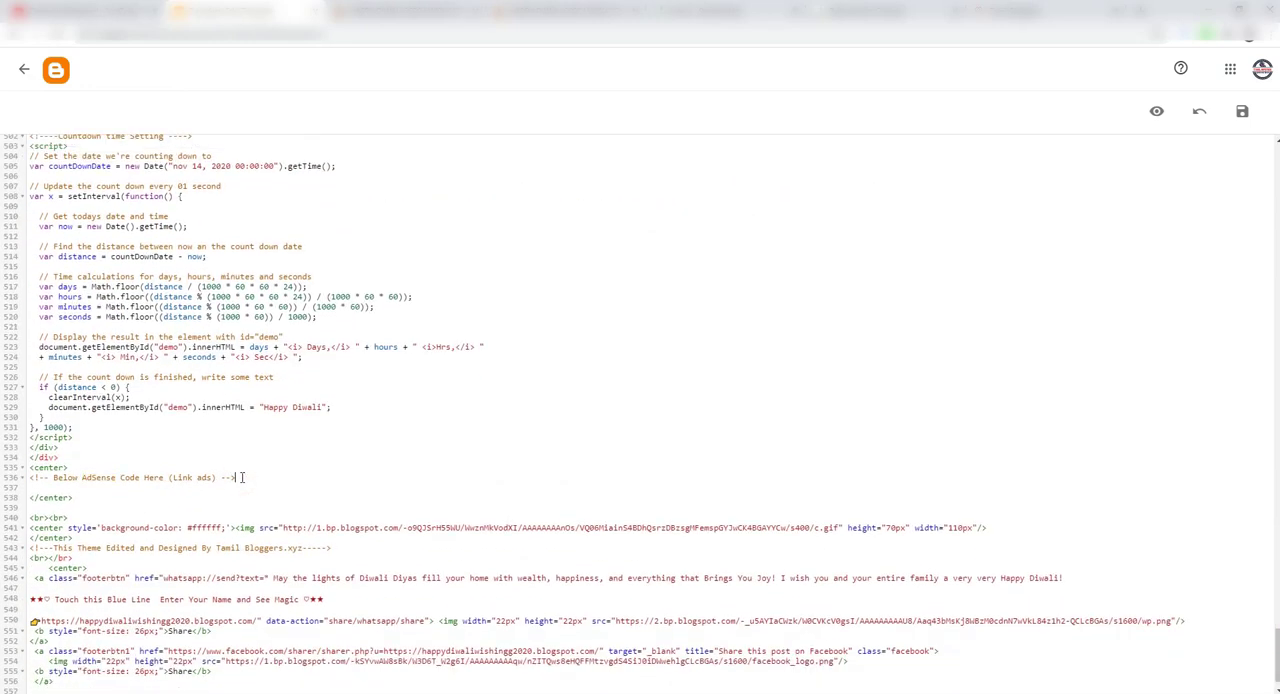
pyautogui.press('Return')
pyautogui.press('Return')
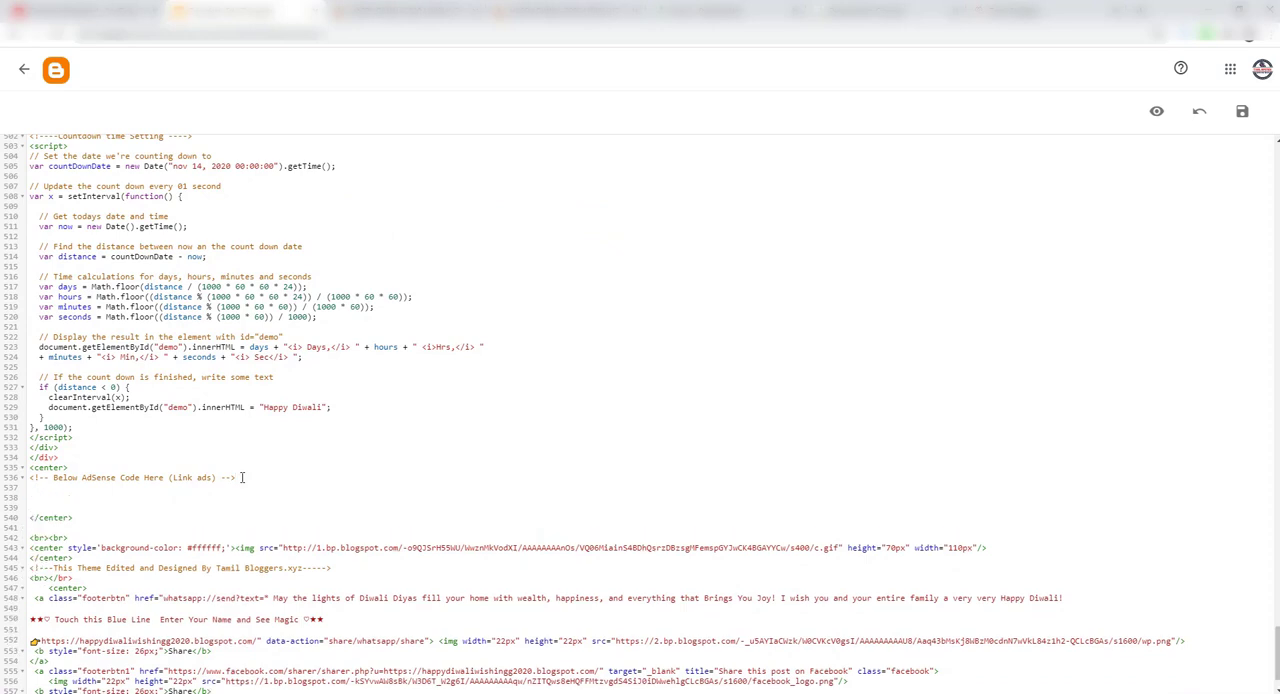
pyautogui.hotkey('ctrl', 'v')
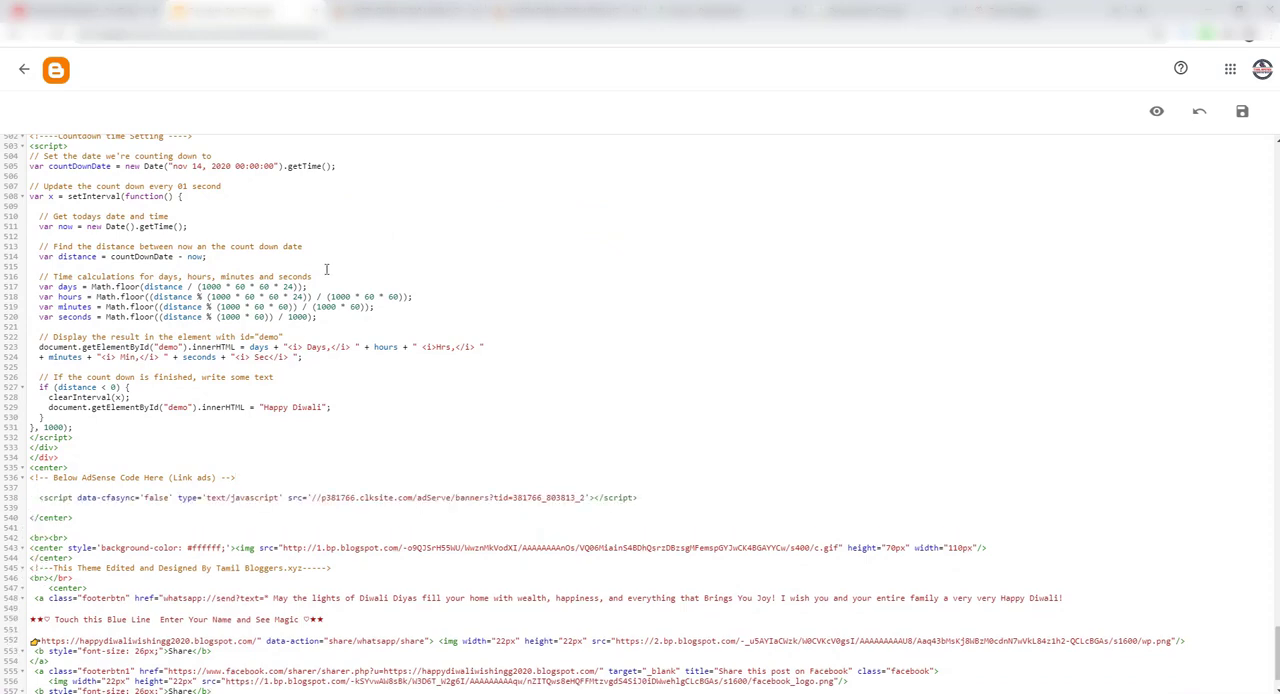
# Step: Close the tag code in RevenueHits, then switch back to Blogger and save the edited theme HTML
pyautogui.click(840, 11)
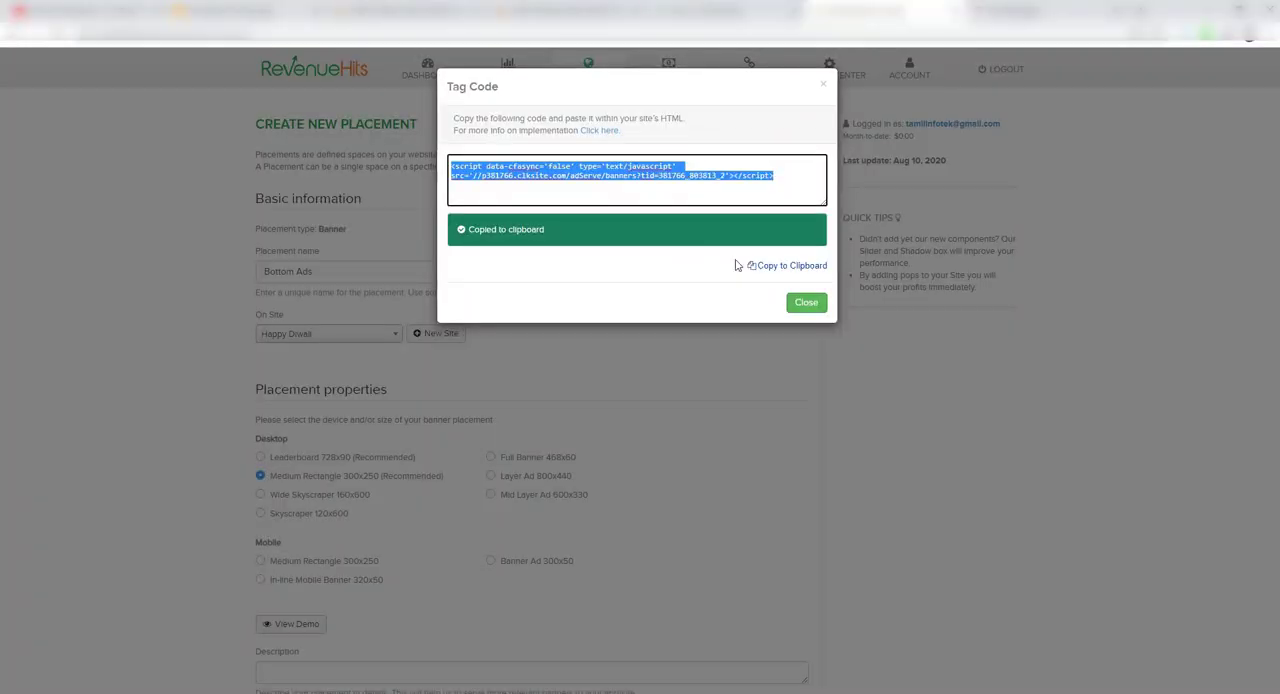
pyautogui.click(806, 302)
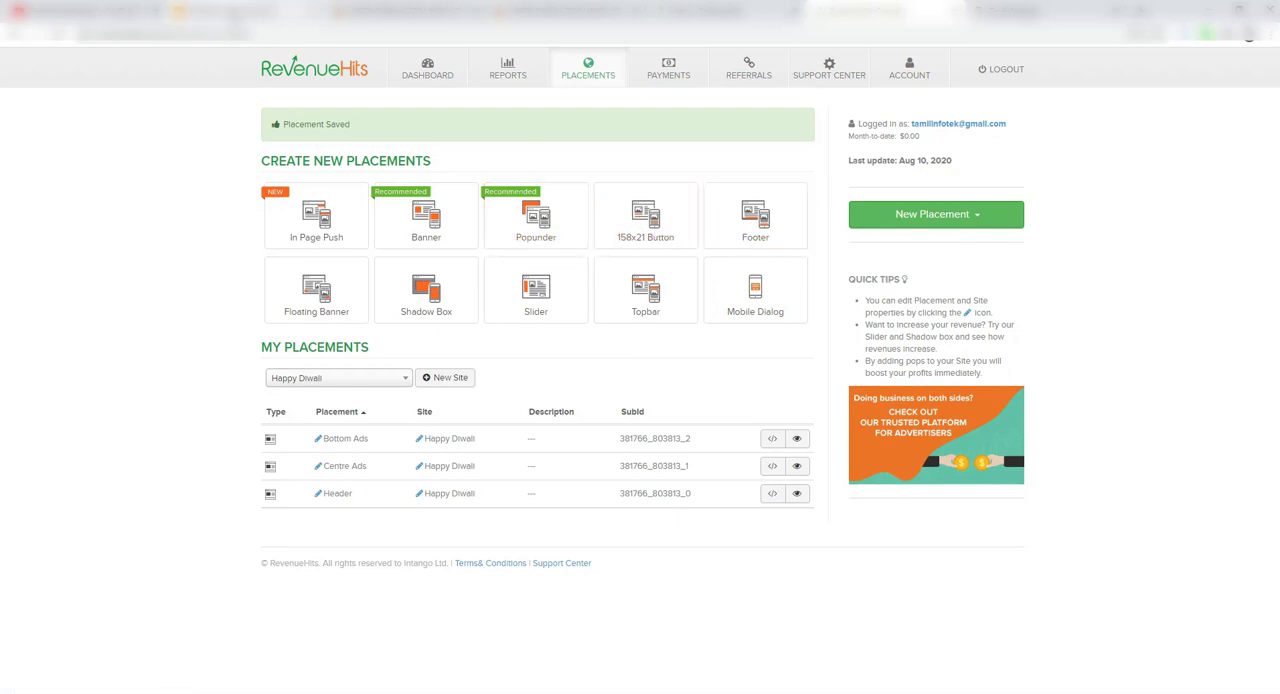
pyautogui.click(231, 13)
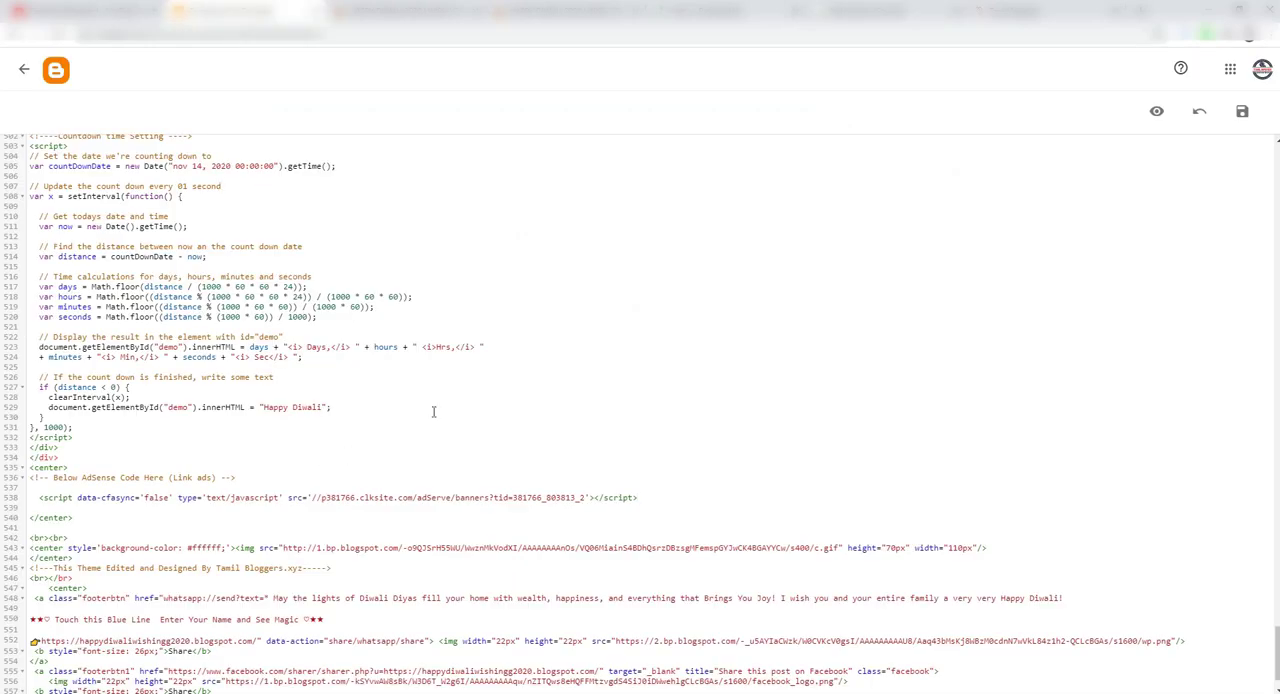
pyautogui.click(1242, 112)
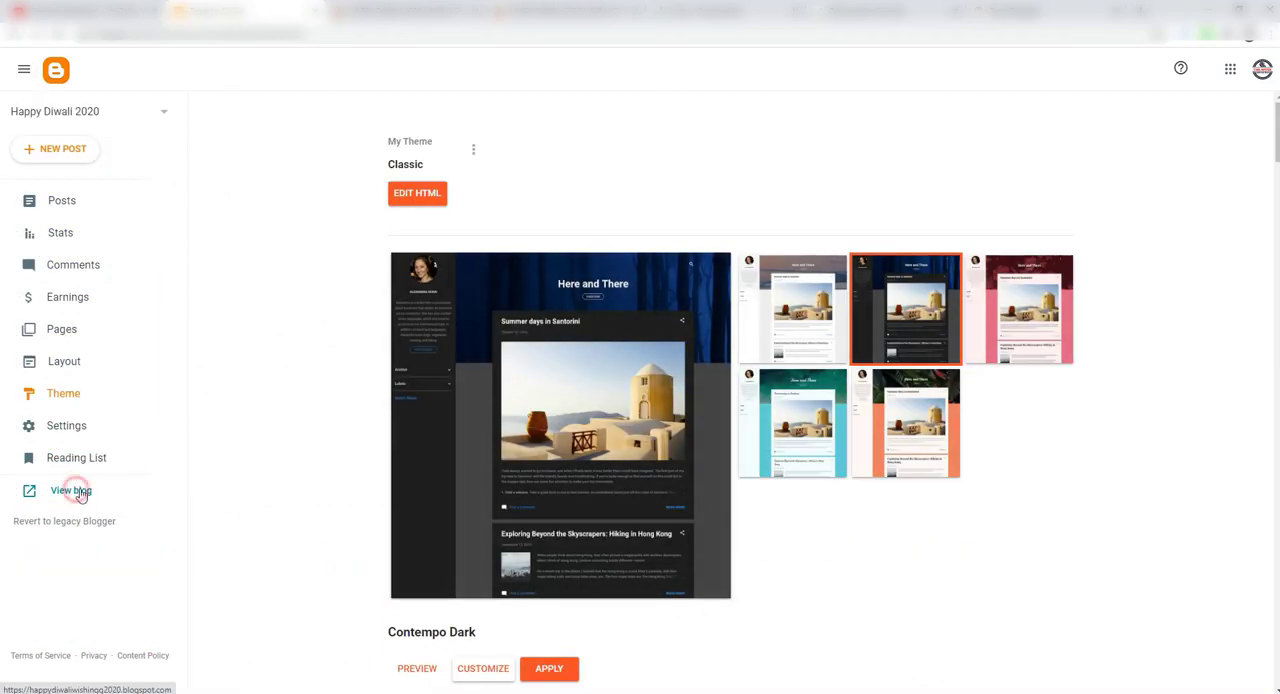
# Step: View the published blog with a visitor name entered, examine its header, centre and bottom ad spots, and return to Blogger
pyautogui.click(76, 492)
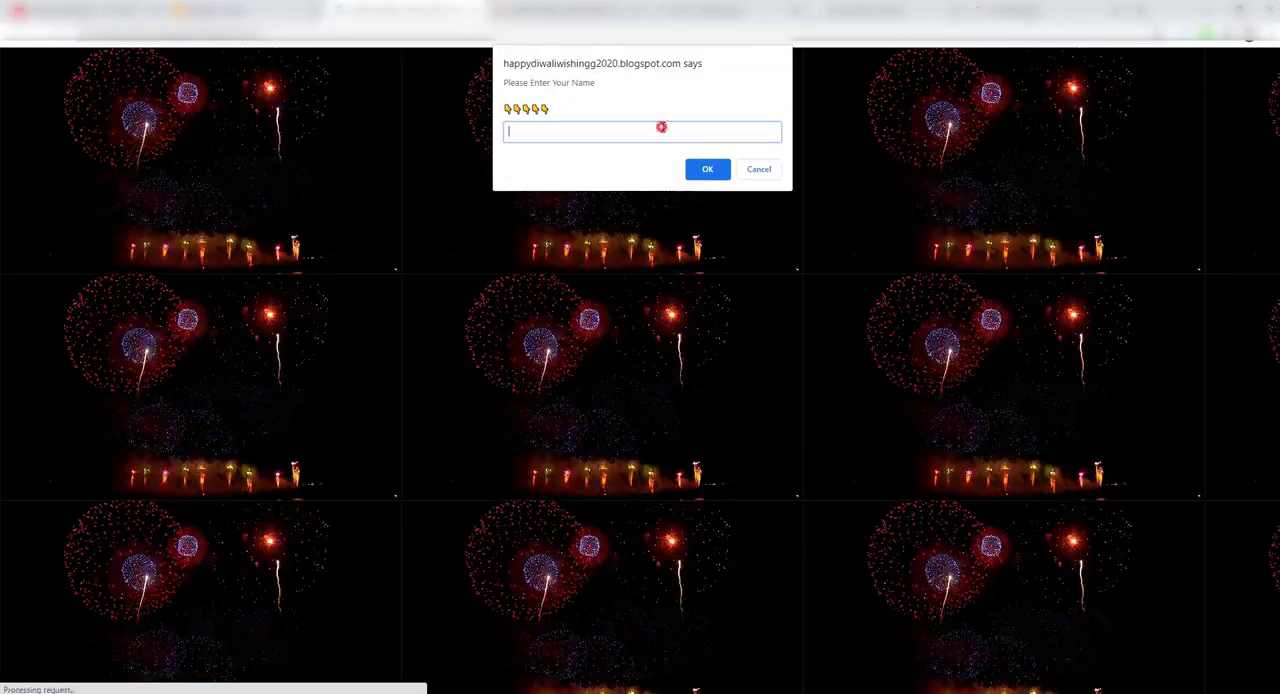
pyautogui.write('tamil')
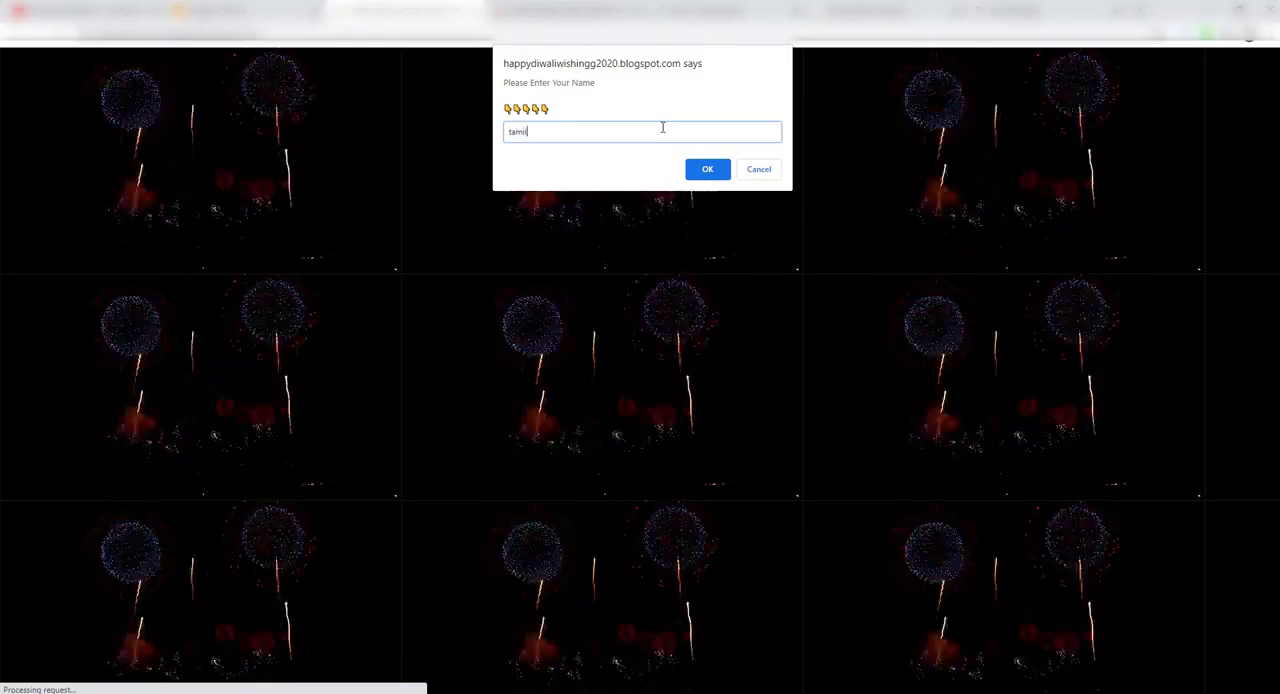
pyautogui.press('Return')
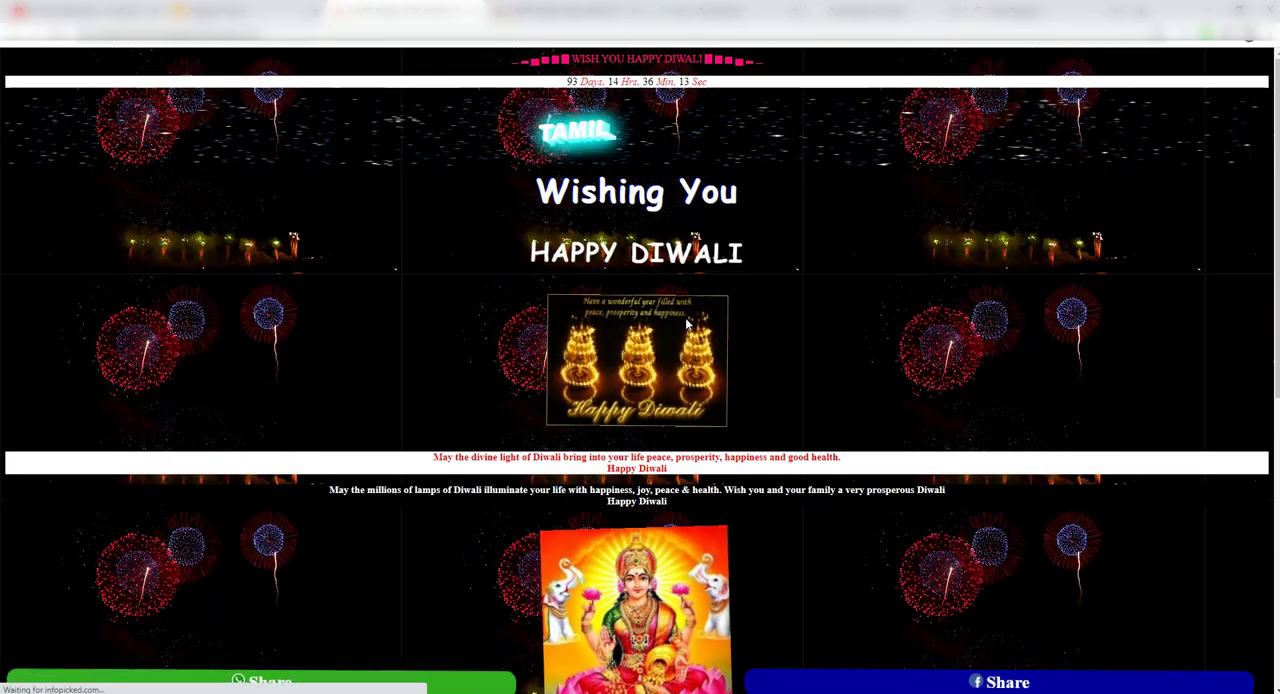
pyautogui.scroll(-3, 777, 427)
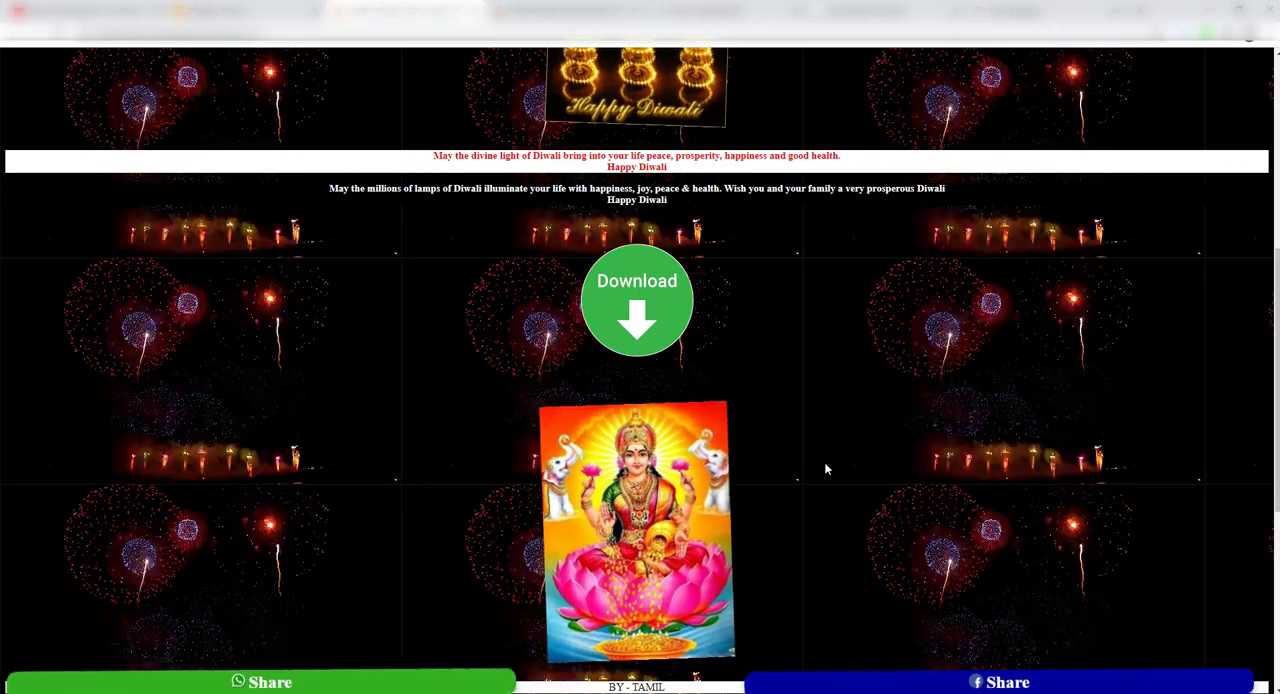
pyautogui.scroll(-4, 824, 465)
pyautogui.scroll(-1, 824, 477)
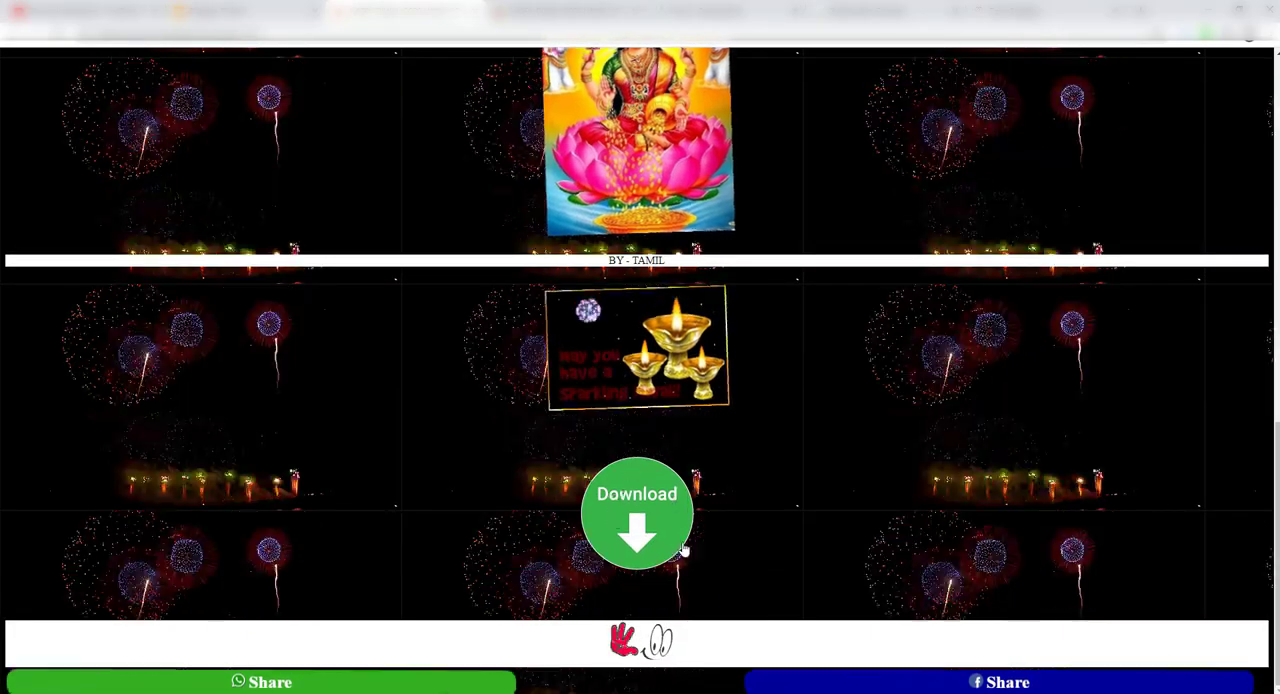
pyautogui.scroll(10, 844, 508)
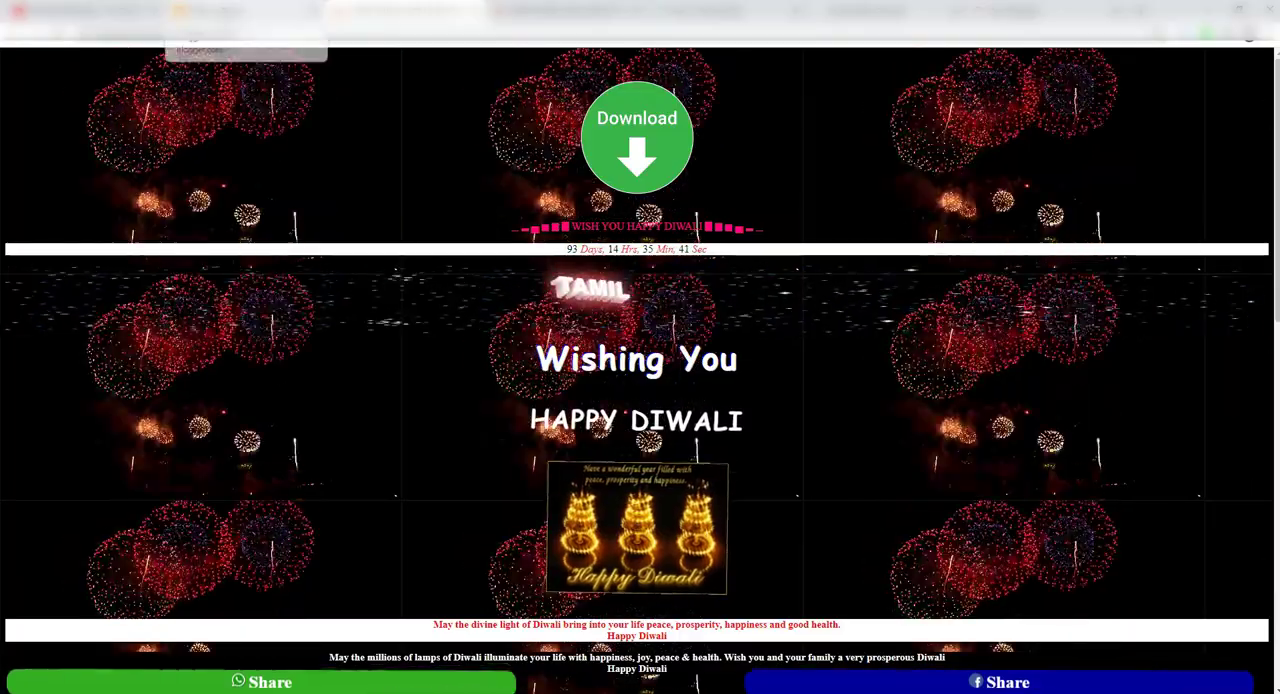
pyautogui.click(205, 11)
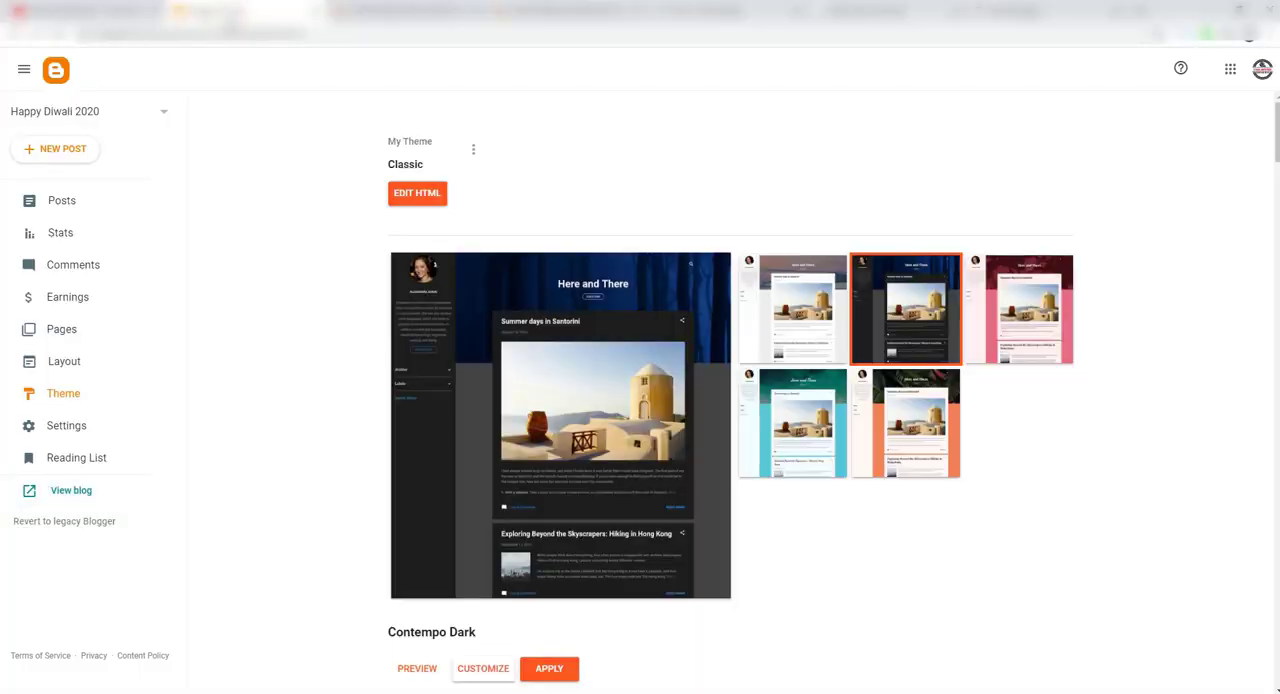